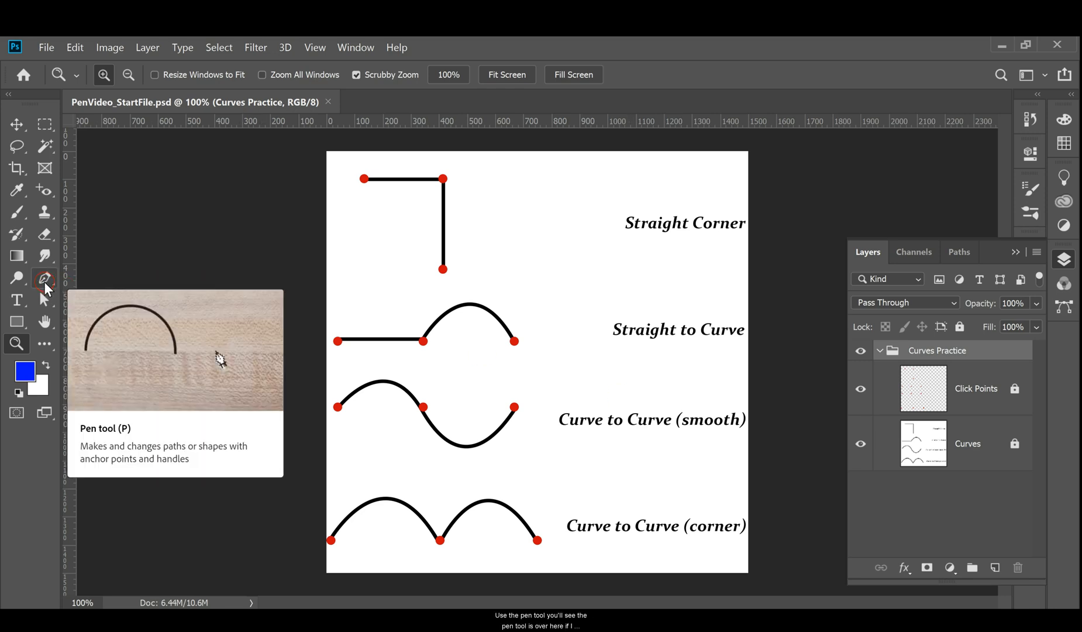
With the Pen tool, trace the Straight Corner example above the Click Points layer, about 280 px wide and 314 px high
{"action": "left_click", "coordinate": [46, 283]}
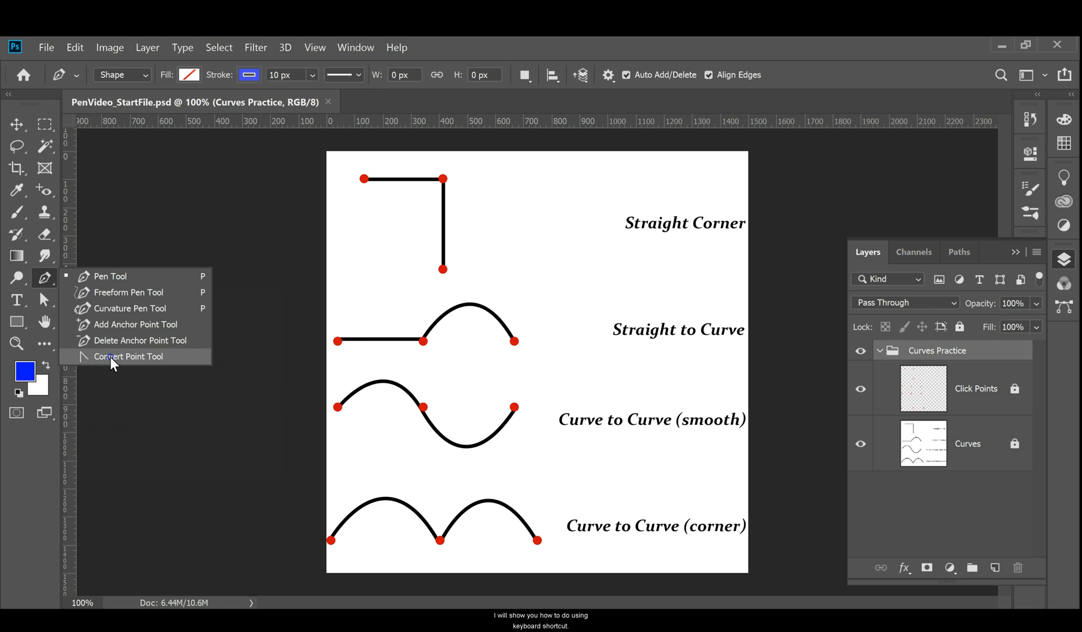
{"action": "left_click", "coordinate": [92, 275]}
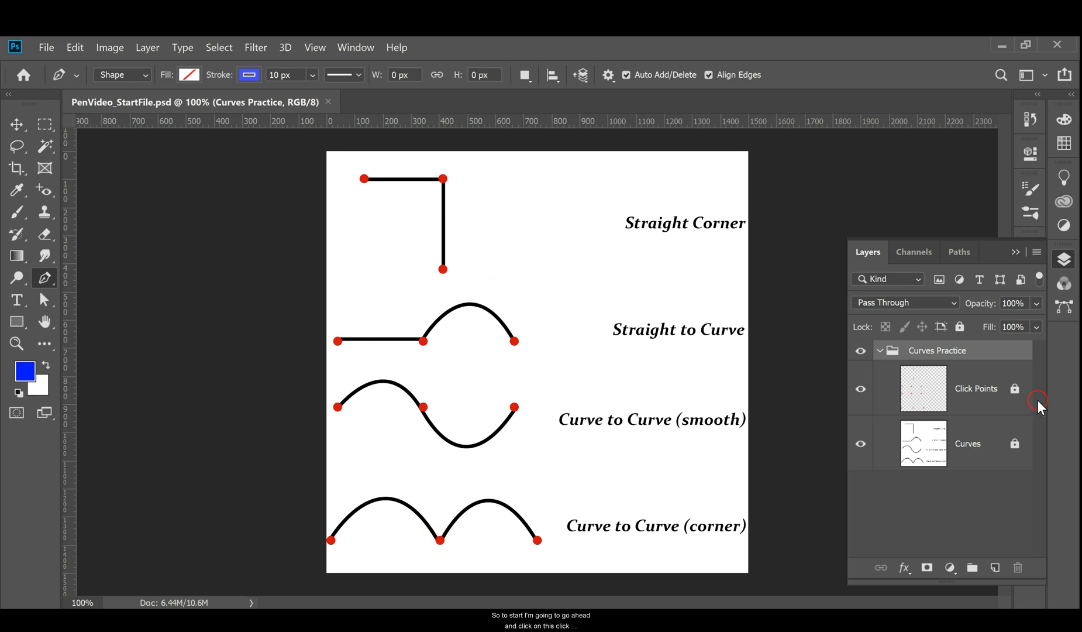
{"action": "left_click", "coordinate": [973, 389]}
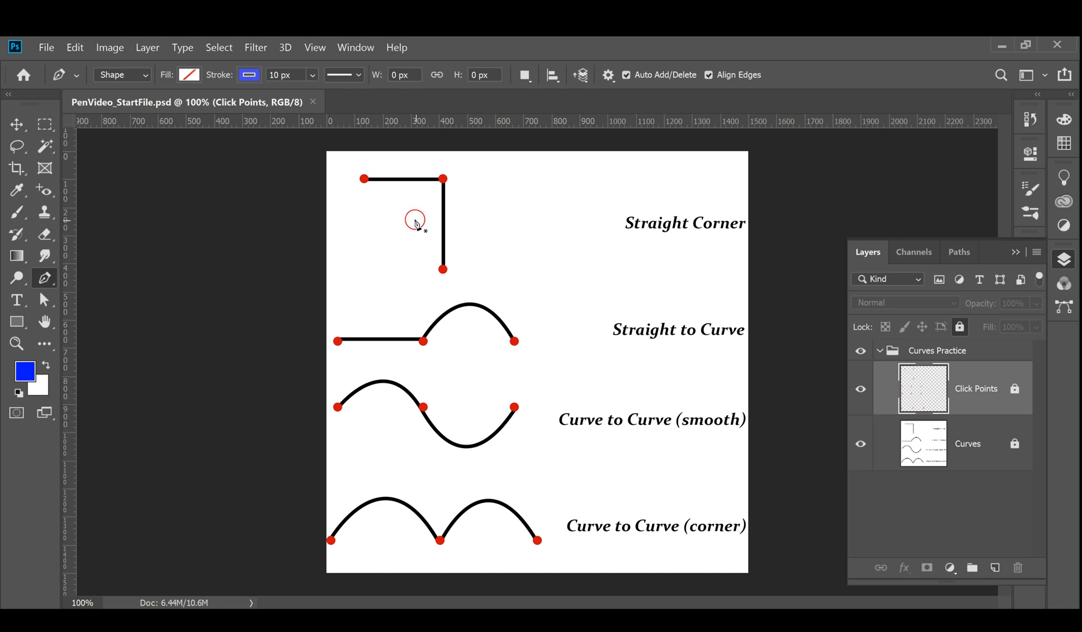
{"action": "left_click", "coordinate": [365, 180]}
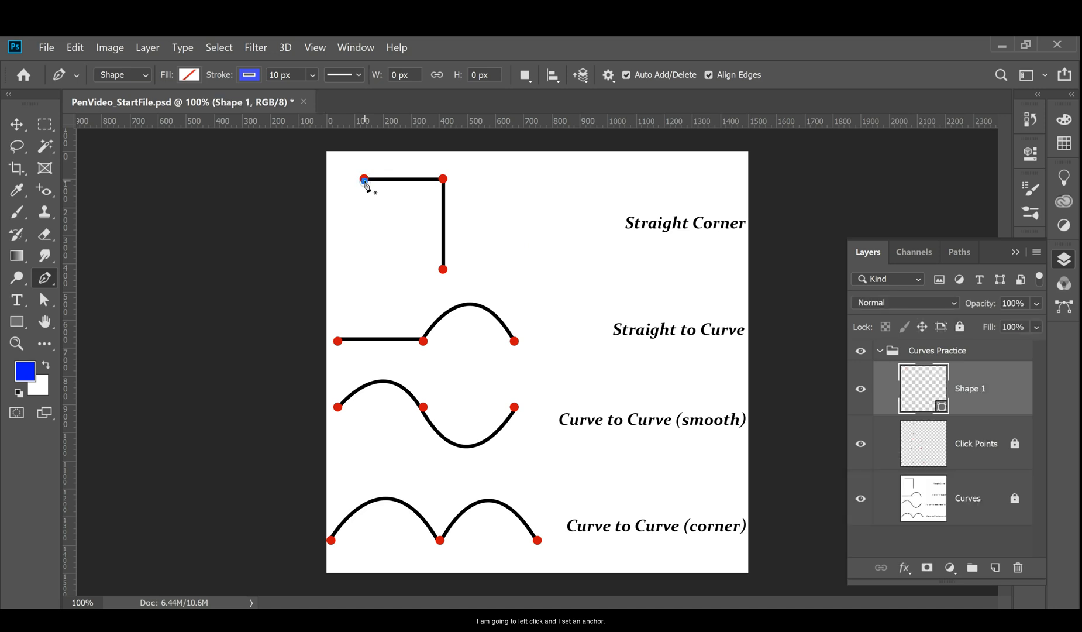
{"action": "left_click", "coordinate": [445, 184], "text": "shift"}
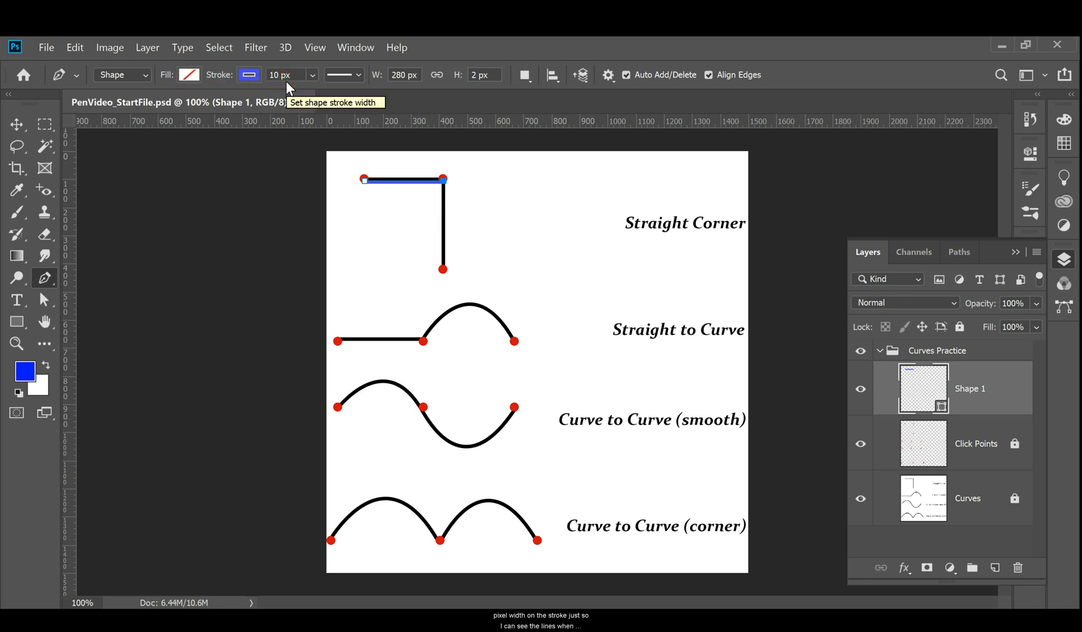
{"action": "left_click", "coordinate": [444, 269], "text": "shift"}
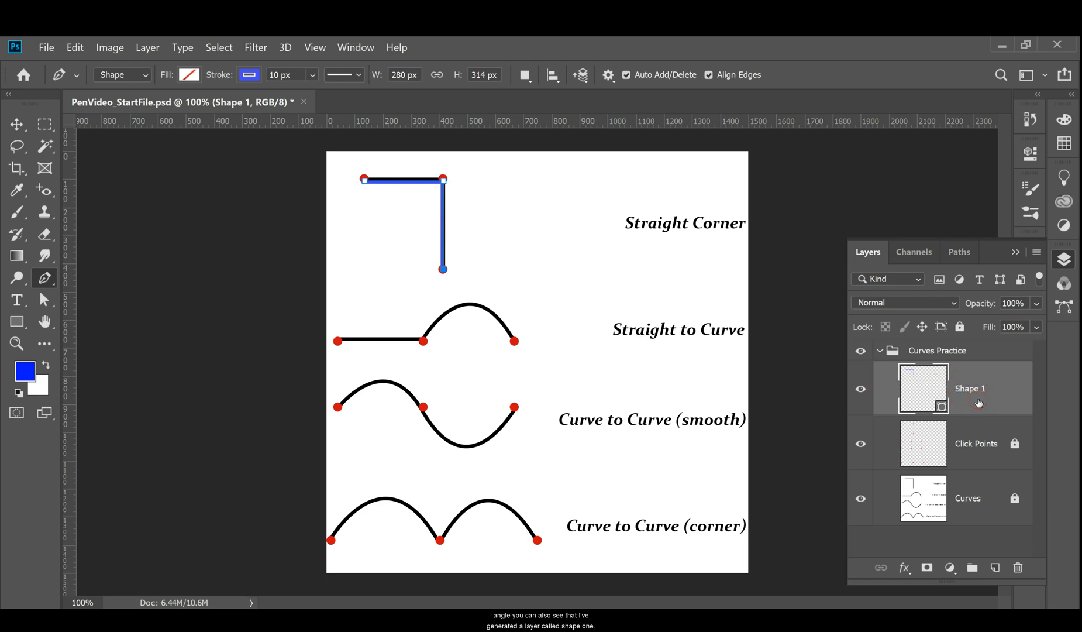
Examine the corner shape's temporary path and its available path commands, return to the layers and end the path
{"action": "left_click", "coordinate": [959, 252]}
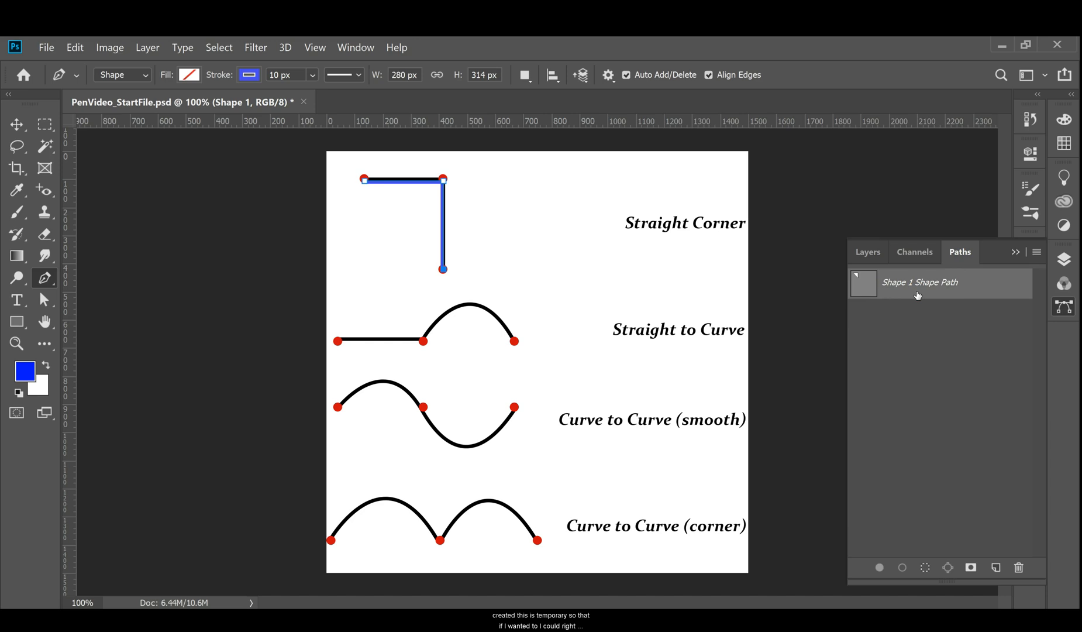
{"action": "right_click", "coordinate": [946, 285]}
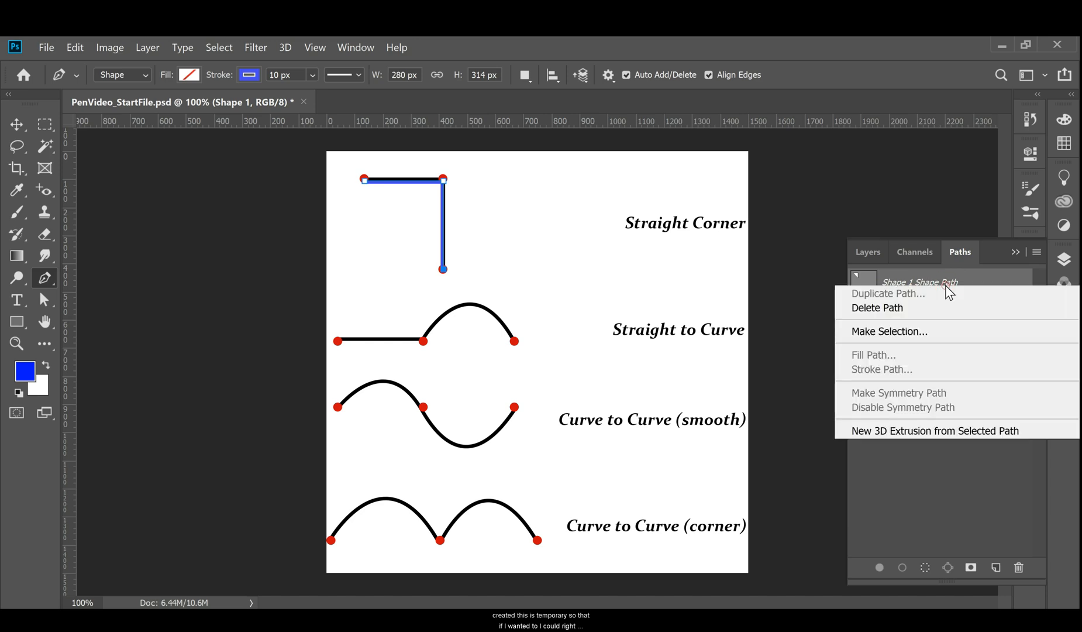
{"action": "left_click", "coordinate": [897, 336]}
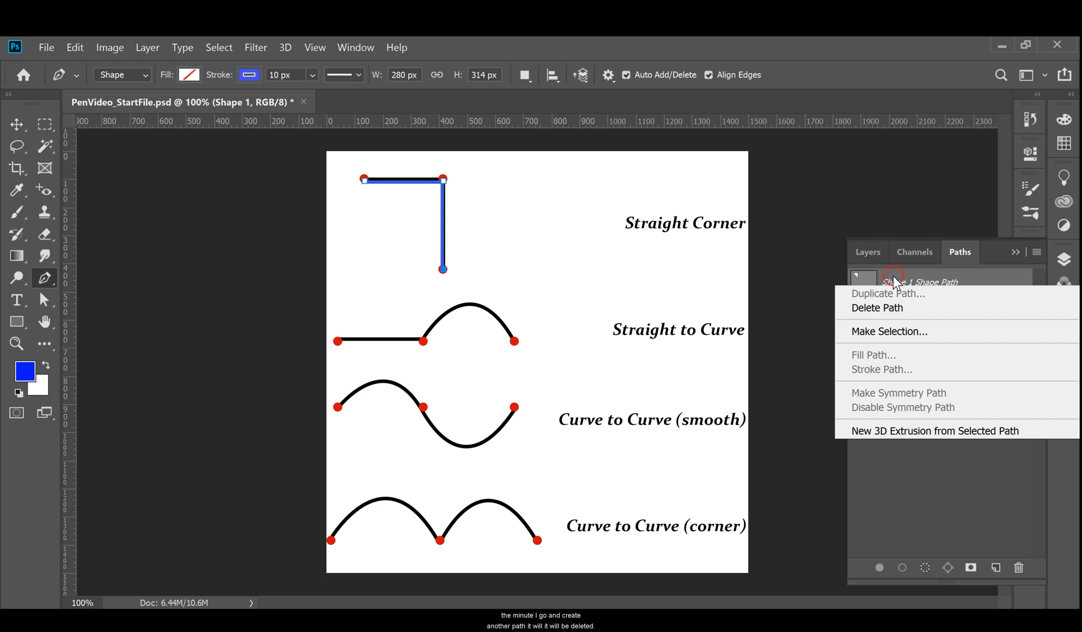
{"action": "left_click", "coordinate": [868, 255]}
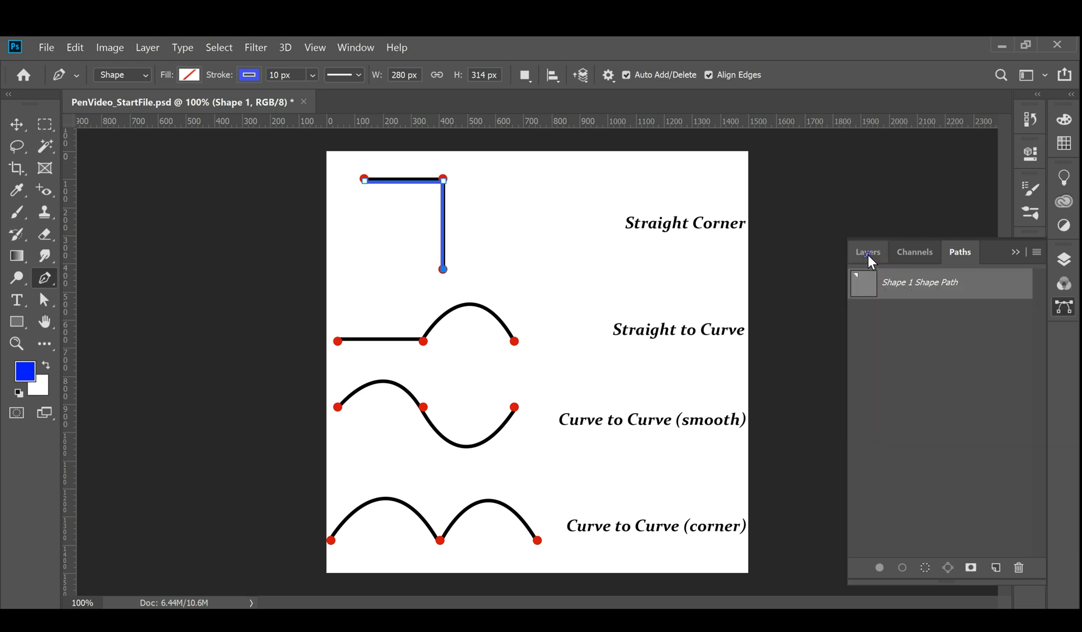
{"action": "left_click", "coordinate": [868, 255]}
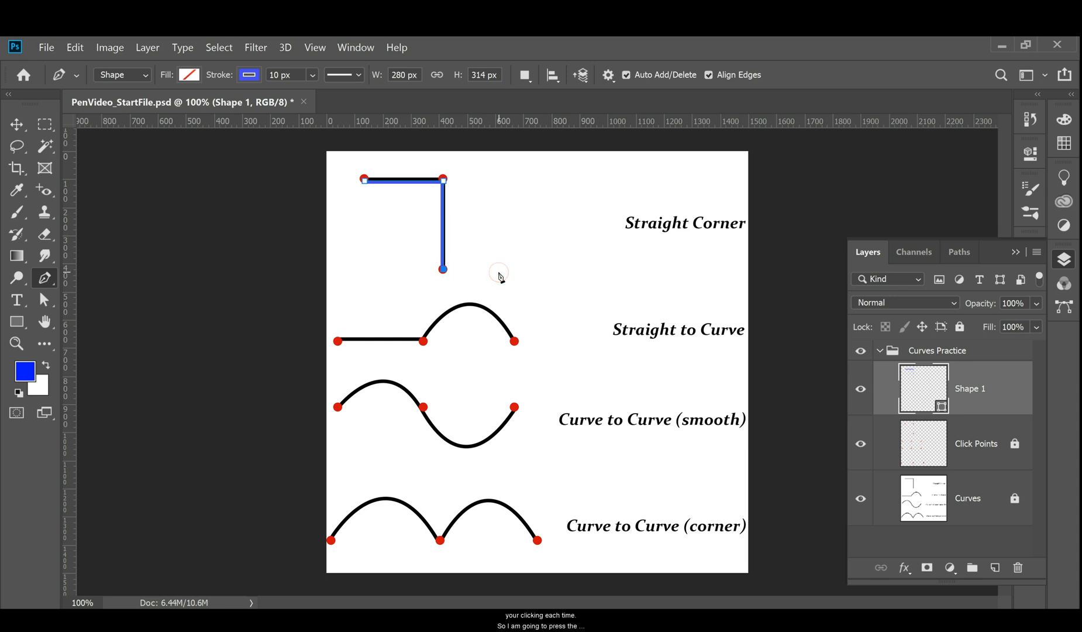
{"action": "key", "text": "Escape"}
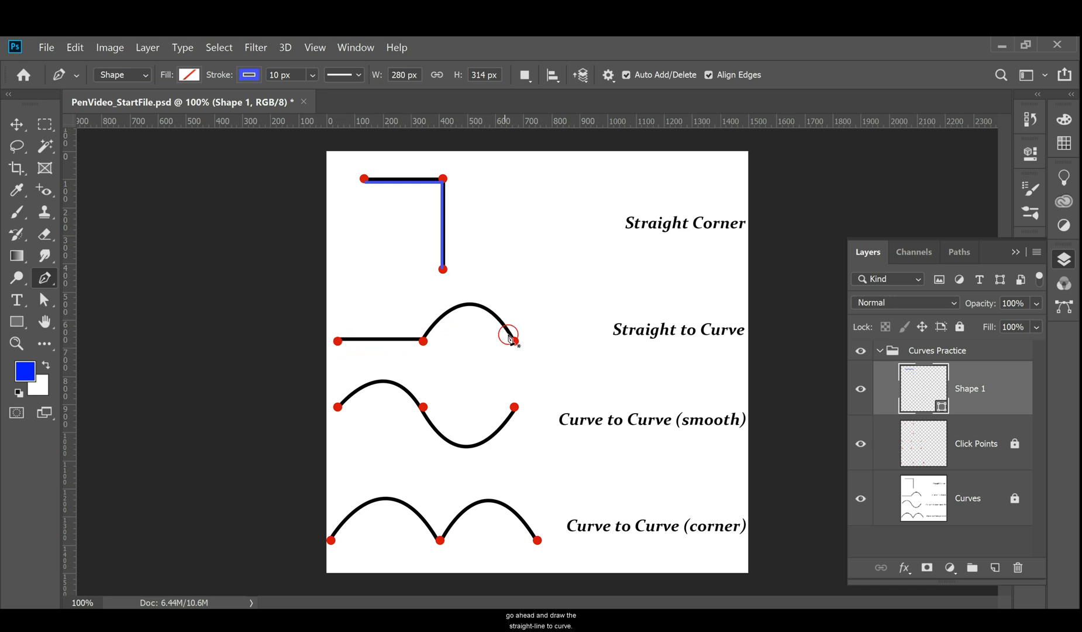
Trace the Straight to Curve example as a horizontal segment and an arch about 630 px wide overall, check its path and finish it
{"action": "left_click", "coordinate": [338, 341]}
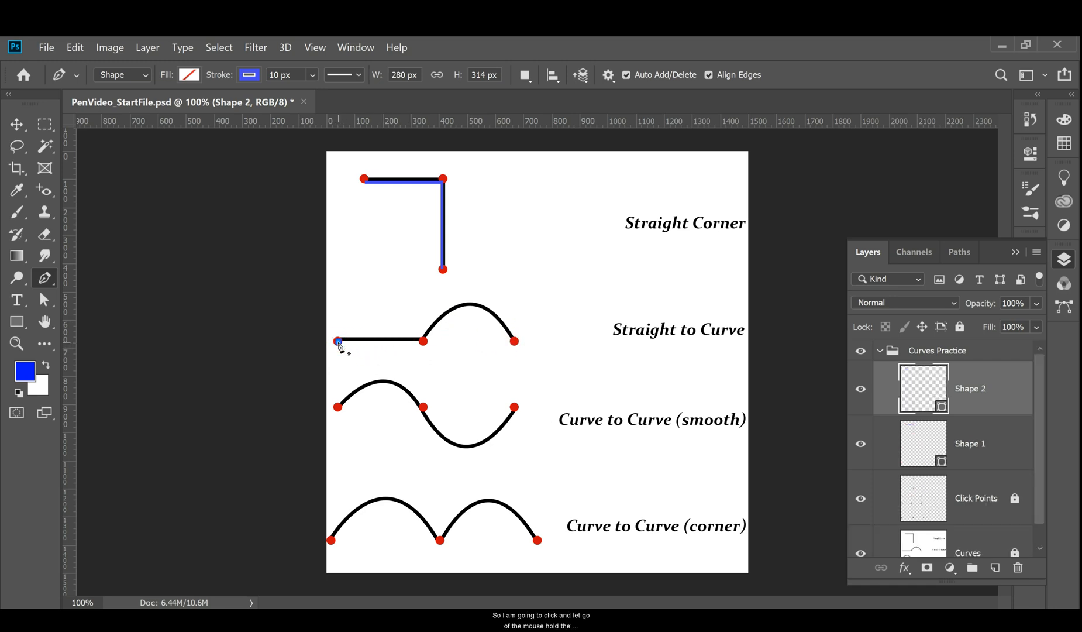
{"action": "left_click", "coordinate": [424, 342]}
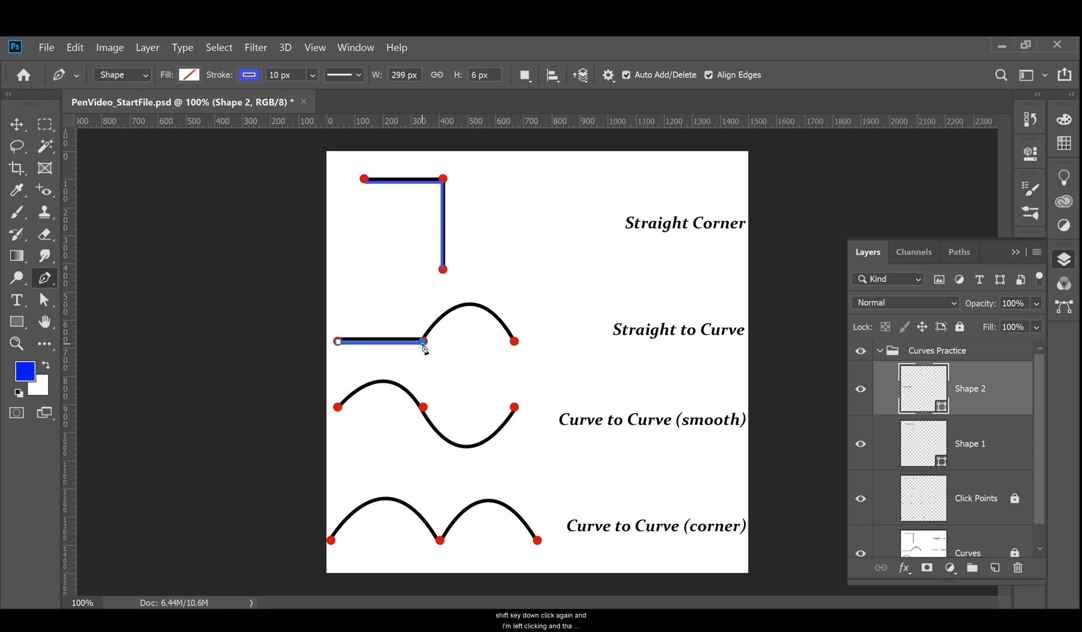
{"action": "left_click", "coordinate": [516, 345]}
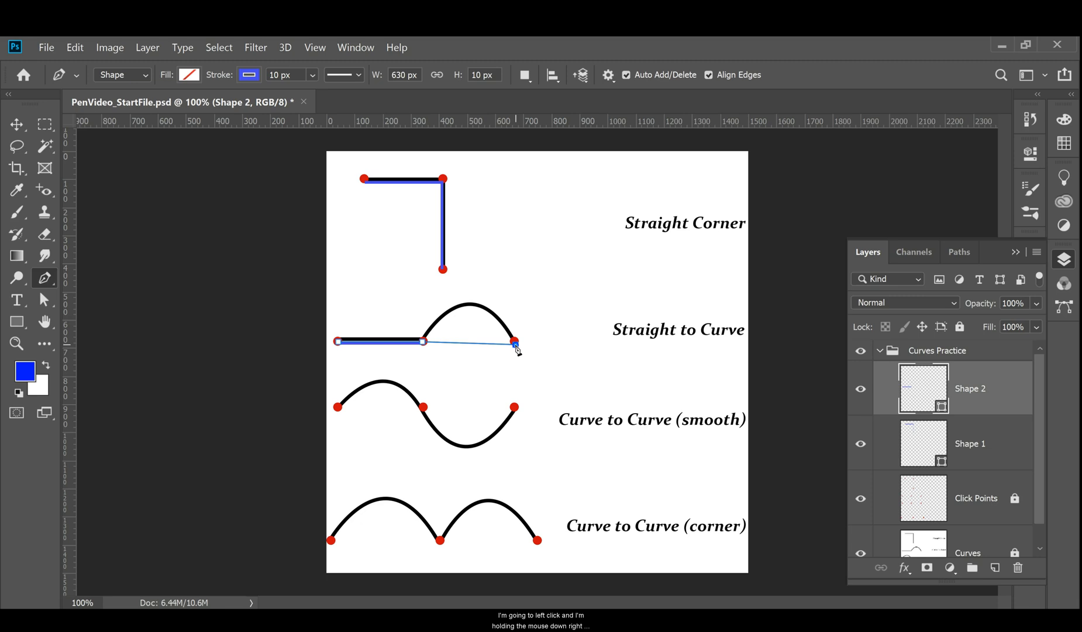
{"action": "left_click_drag", "start_coordinate": [516, 347], "coordinate": [562, 435]}
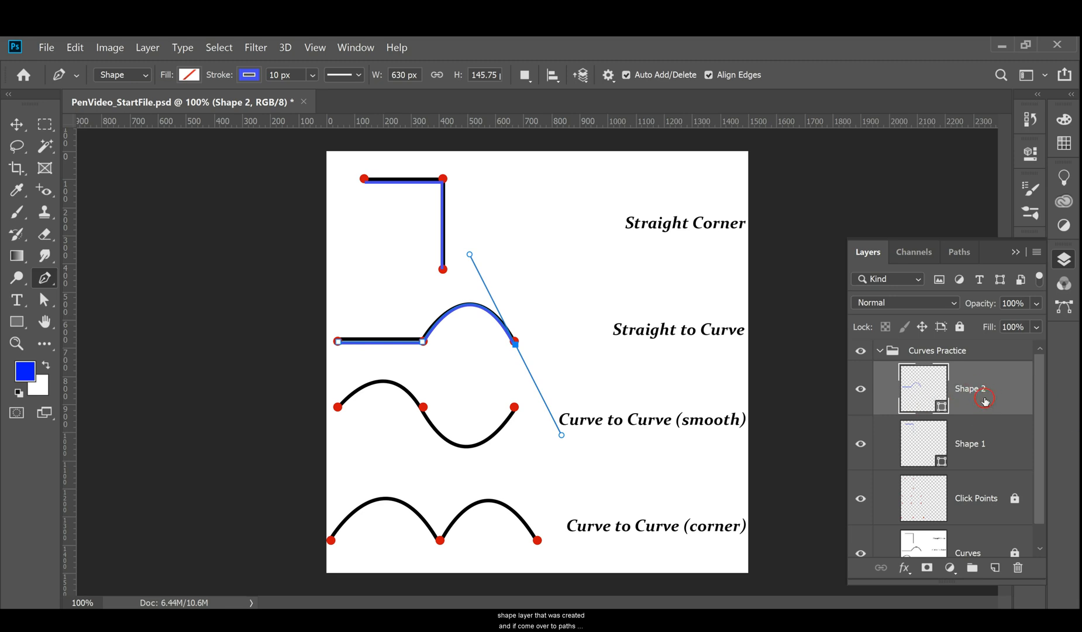
{"action": "left_click", "coordinate": [961, 256]}
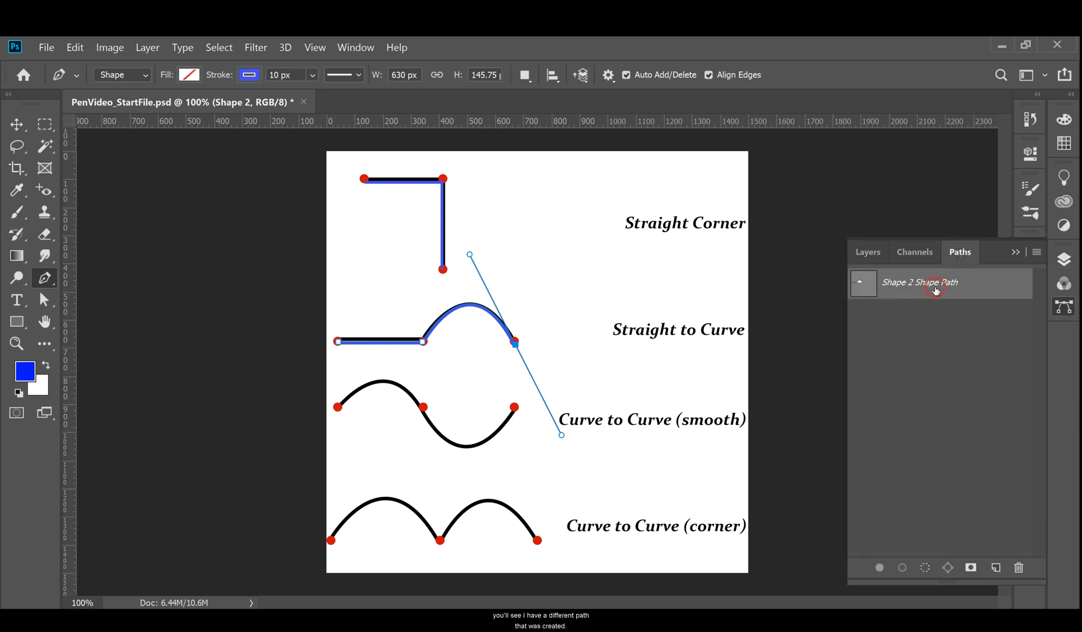
{"action": "left_click", "coordinate": [871, 257]}
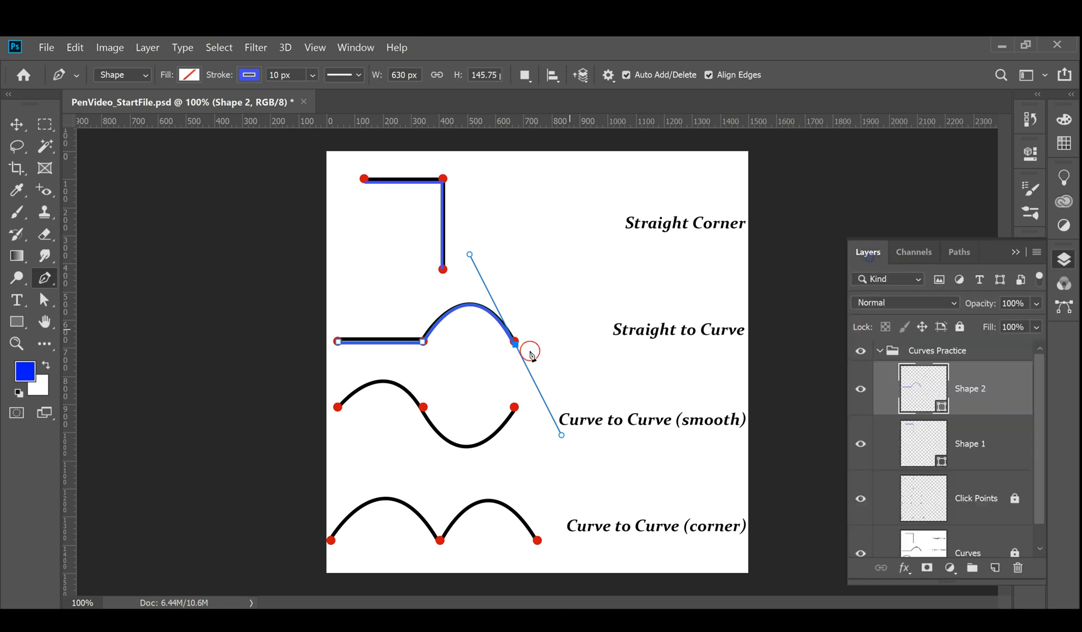
{"action": "key", "text": "Return"}
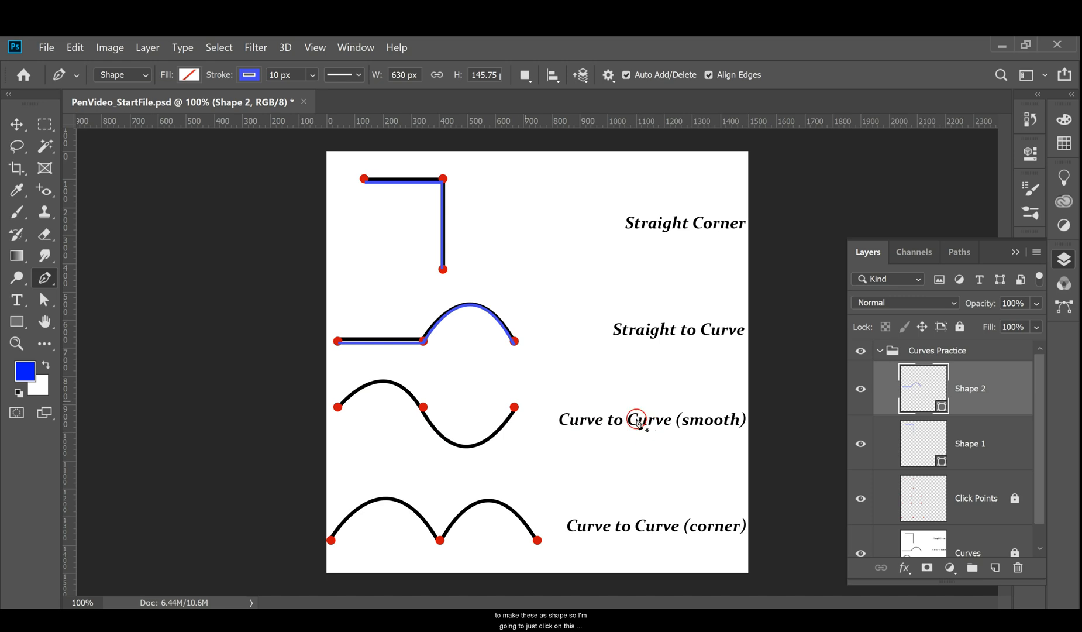
Trace the Curve to Curve (smooth) example as an S-shaped path about 617 px wide through its three points and finish it
{"action": "left_click", "coordinate": [339, 407]}
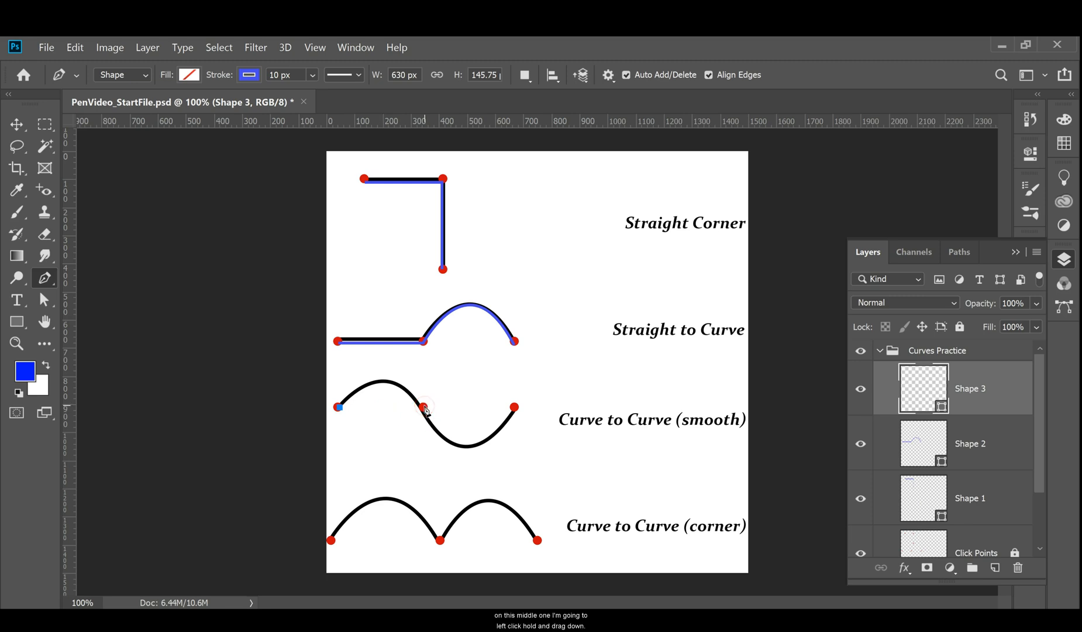
{"action": "left_click_drag", "start_coordinate": [425, 408], "coordinate": [479, 460]}
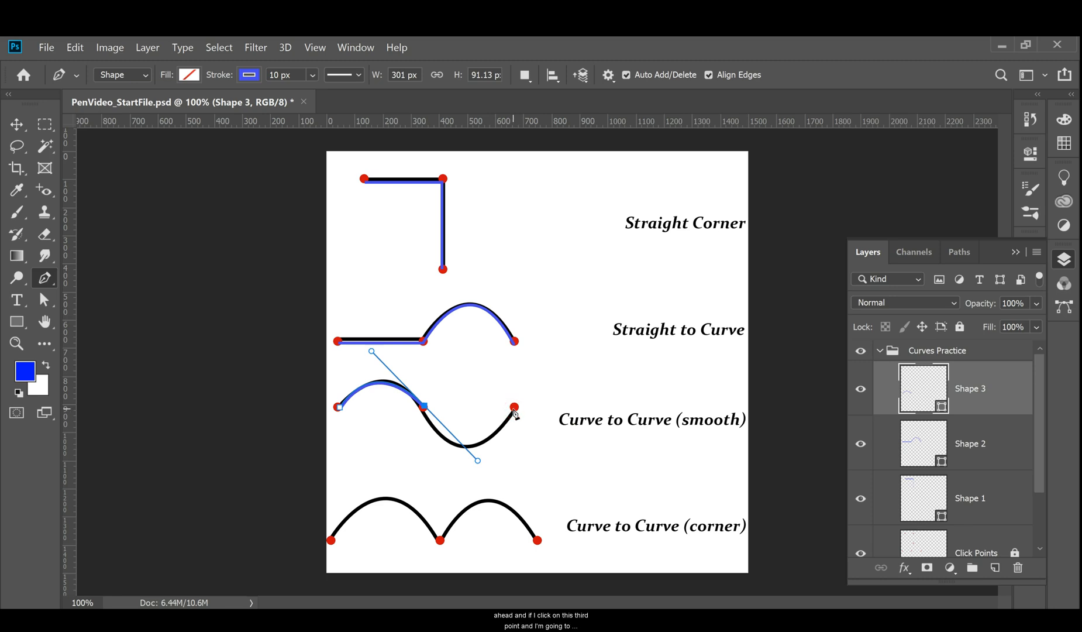
{"action": "left_click_drag", "start_coordinate": [515, 407], "coordinate": [569, 367]}
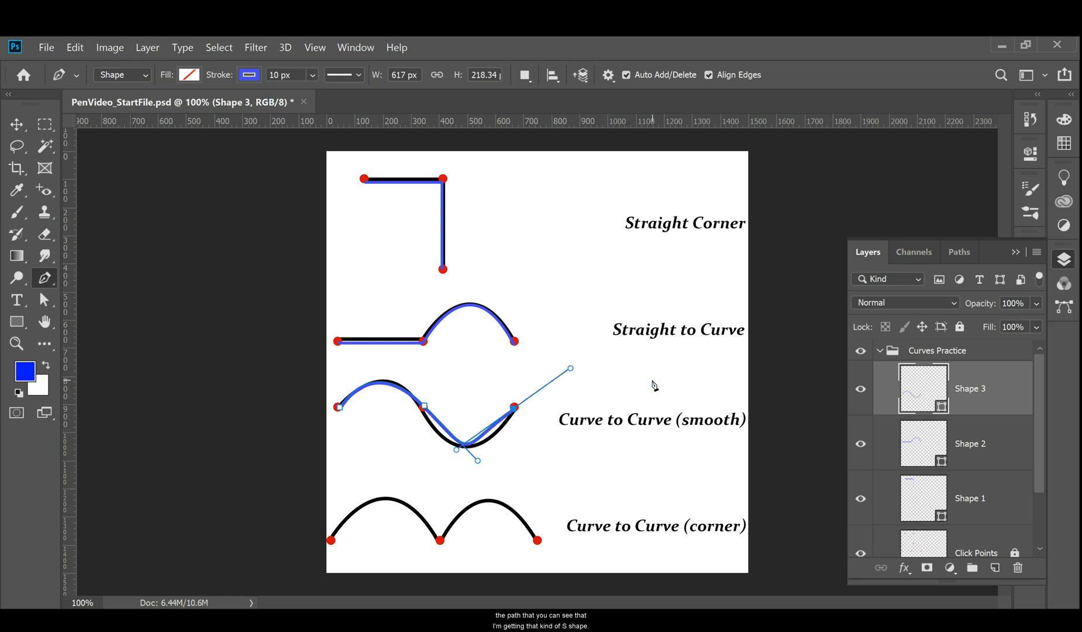
{"action": "key", "text": "Escape"}
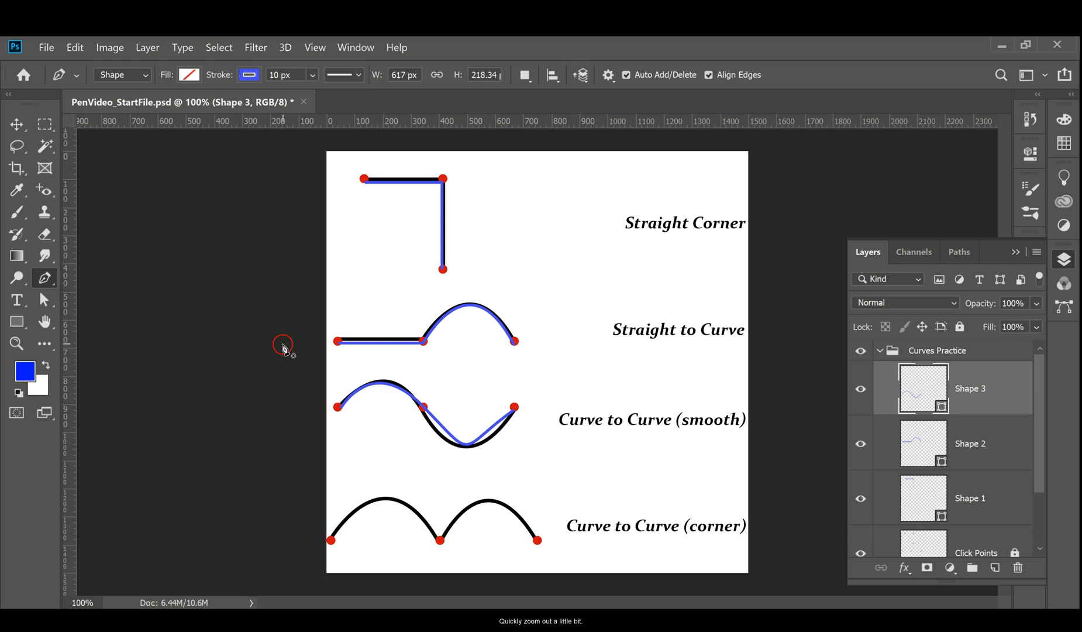
With the Pen tool at 66.7% zoom, trace the first arch of the Curve to Curve (corner) example, about 378 px wide
{"action": "left_click", "coordinate": [17, 344]}
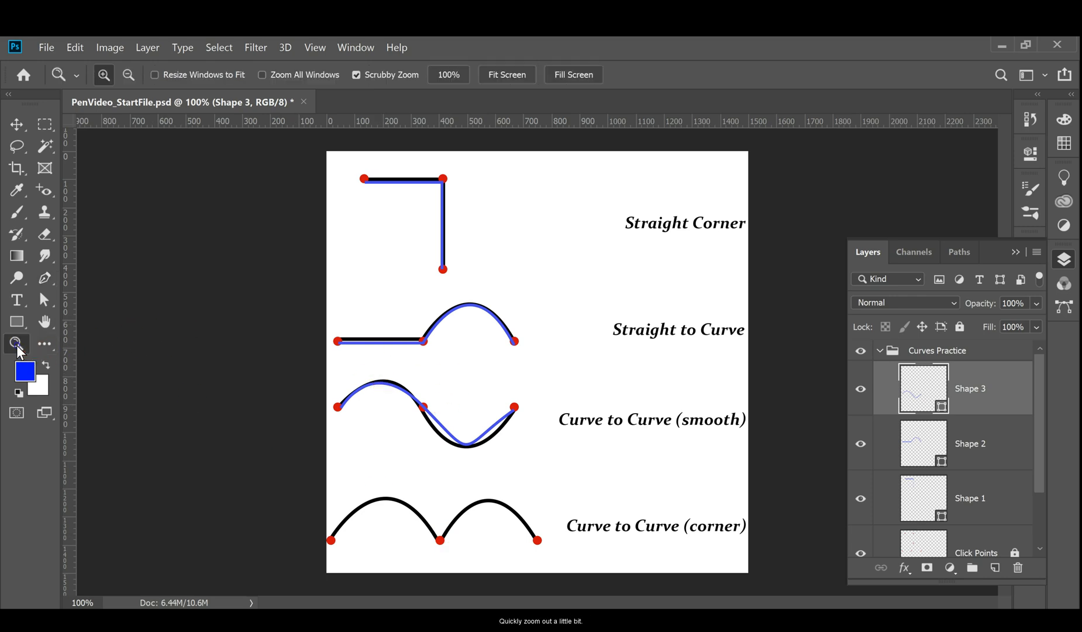
{"action": "left_click", "coordinate": [471, 366], "text": "alt"}
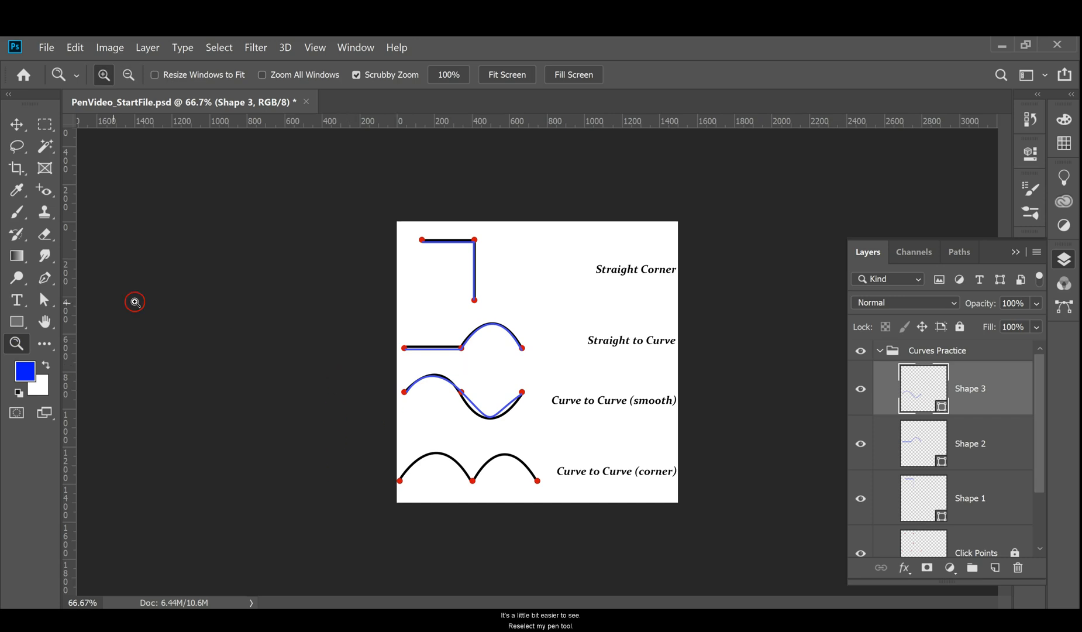
{"action": "left_click", "coordinate": [54, 287]}
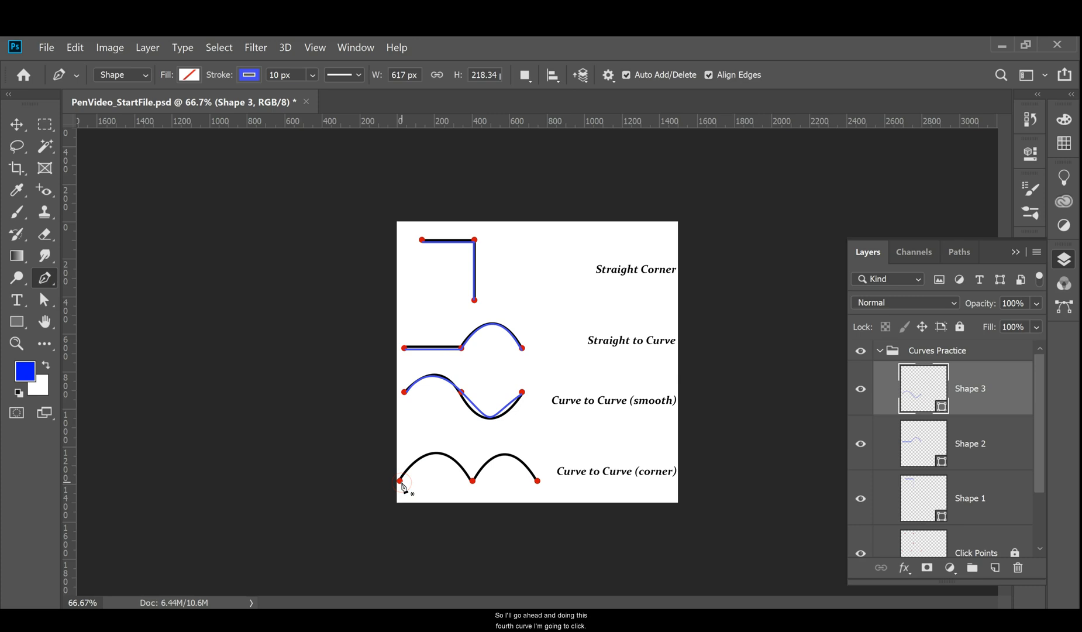
{"action": "left_click", "coordinate": [401, 482]}
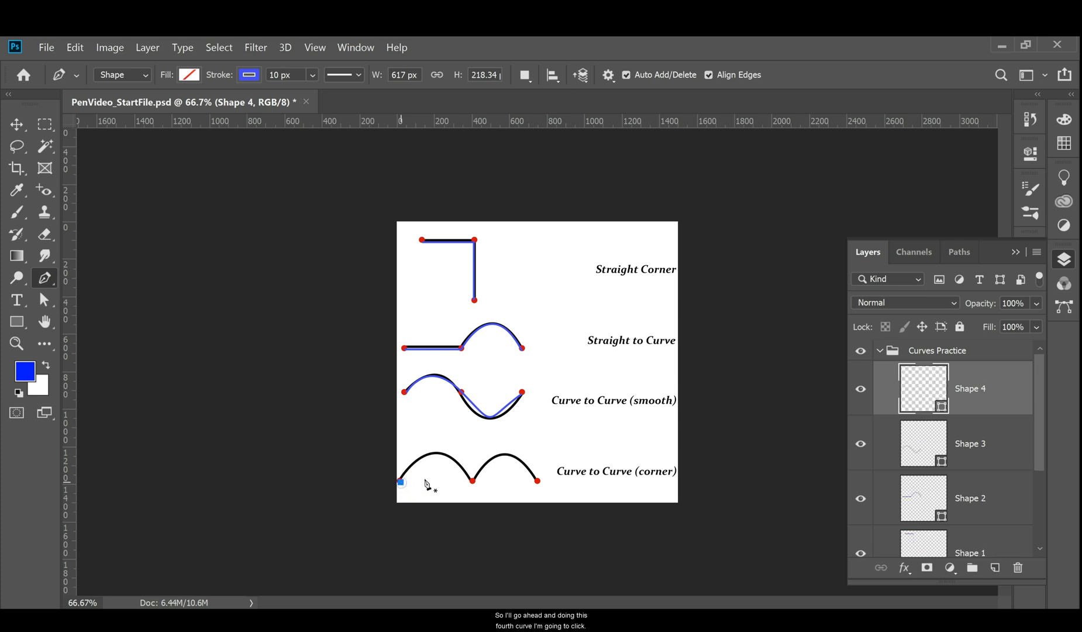
{"action": "left_click_drag", "start_coordinate": [472, 481], "coordinate": [514, 541]}
{"action": "mouse_move", "coordinate": [538, 481]}
{"action": "left_mouse_down"}
{"action": "mouse_move", "coordinate": [560, 541]}
{"action": "mouse_move", "coordinate": [562, 508]}
{"action": "mouse_move", "coordinate": [578, 545]}
{"action": "mouse_move", "coordinate": [568, 507]}
{"action": "mouse_move", "coordinate": [590, 540]}
{"action": "mouse_move", "coordinate": [560, 496]}
{"action": "mouse_move", "coordinate": [592, 546]}
{"action": "left_mouse_up"}
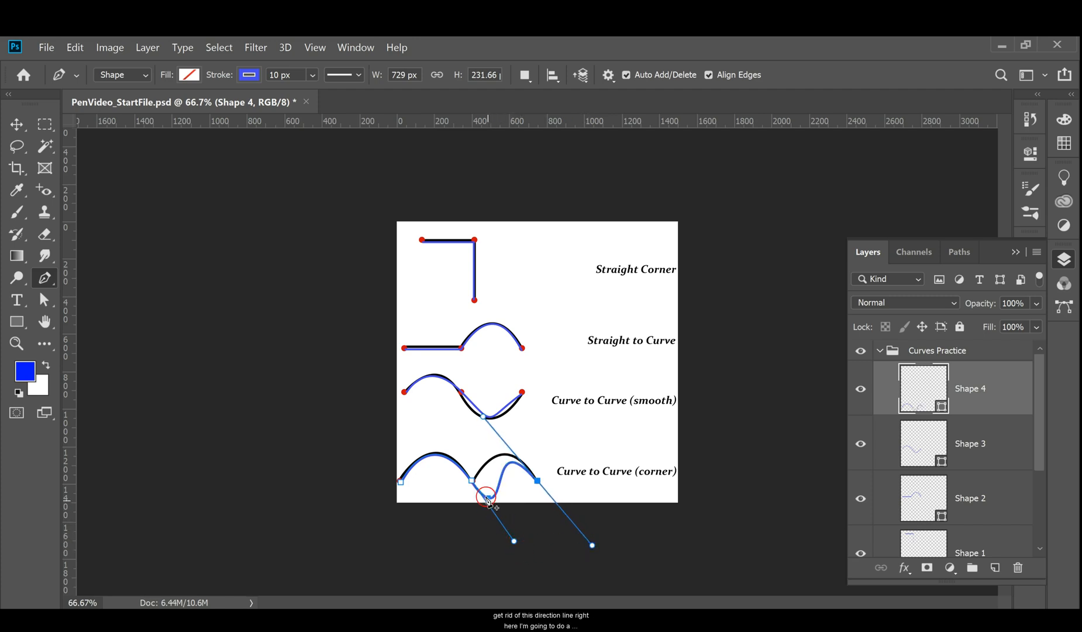
{"action": "key", "text": "ctrl+z"}
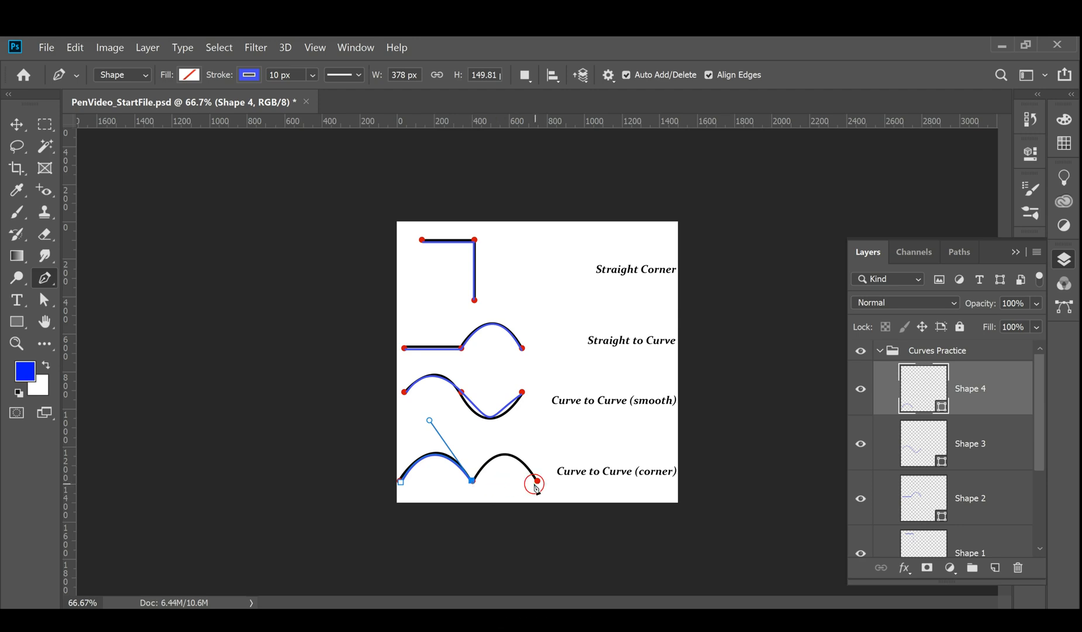
{"action": "left_click_drag", "start_coordinate": [538, 481], "coordinate": [568, 538]}
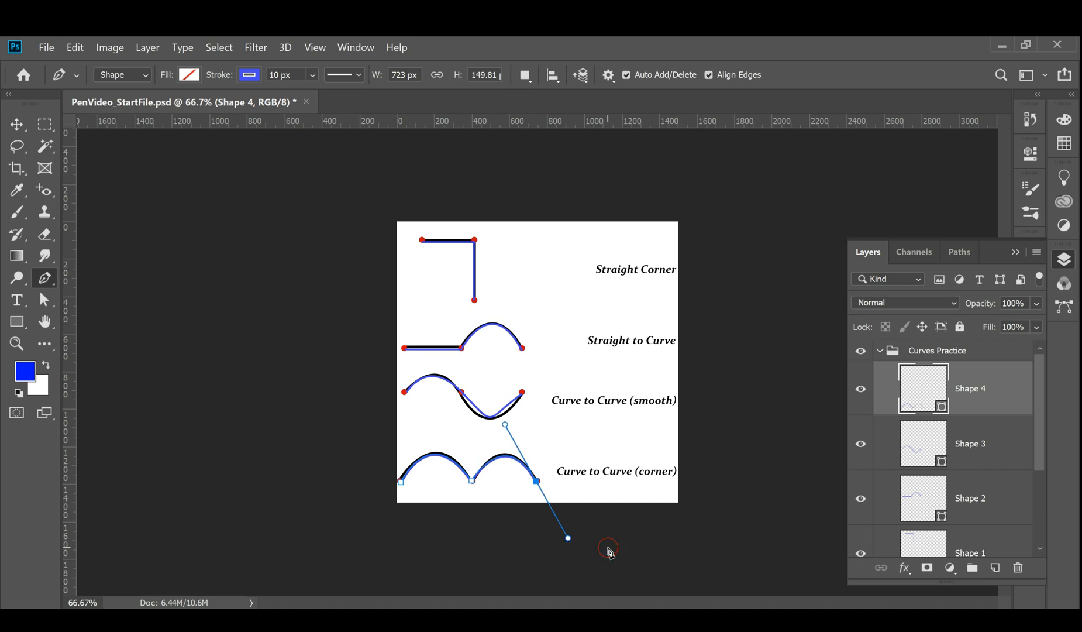
{"action": "left_click", "coordinate": [1031, 119]}
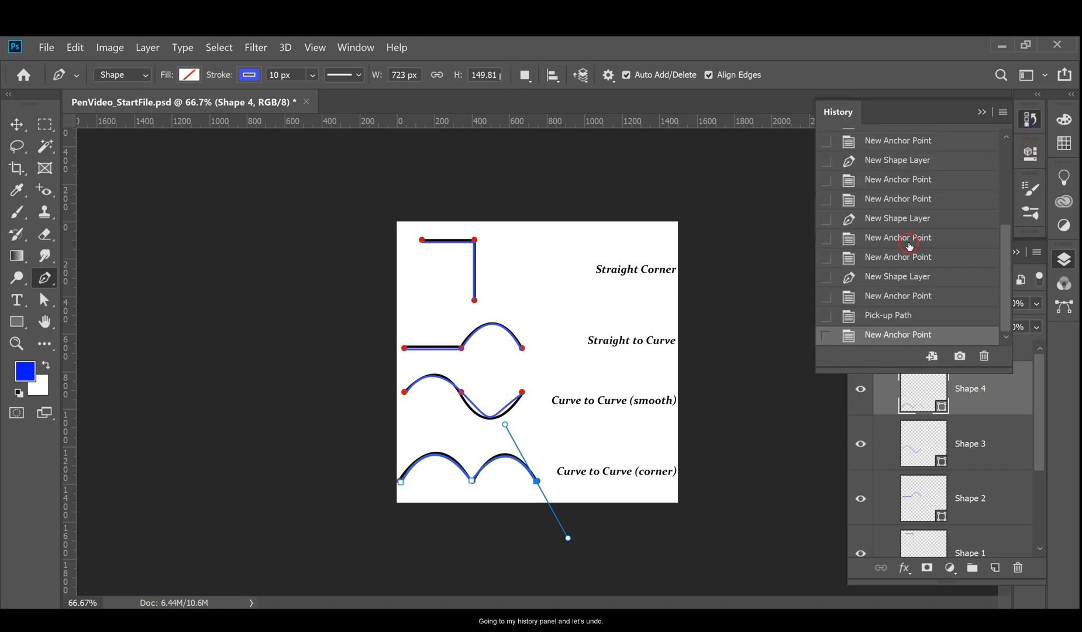
{"action": "left_click", "coordinate": [894, 297]}
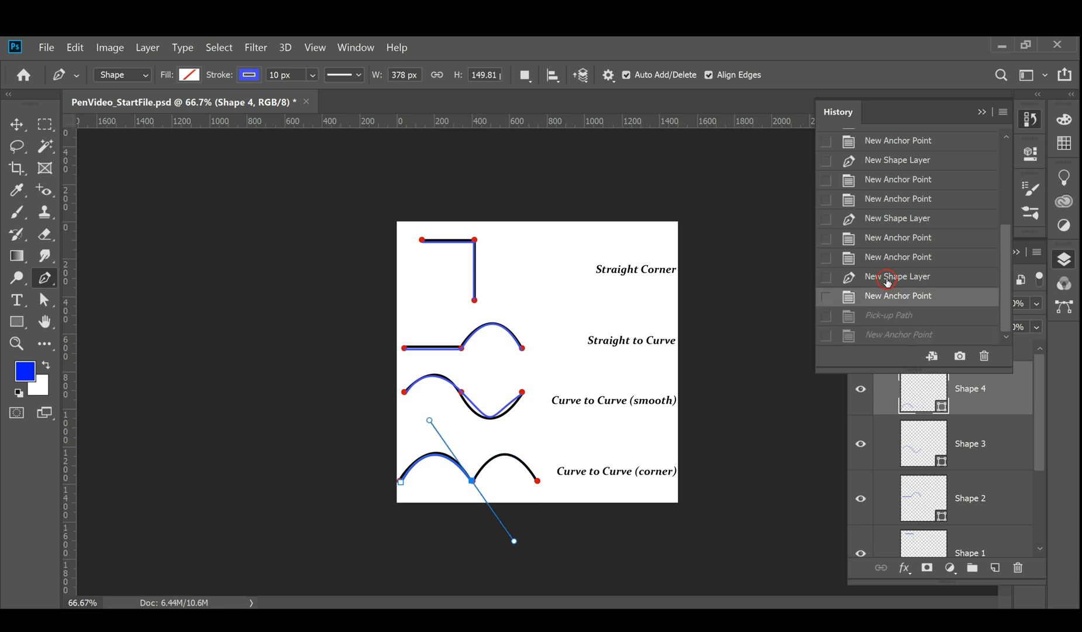
{"action": "left_click", "coordinate": [983, 112]}
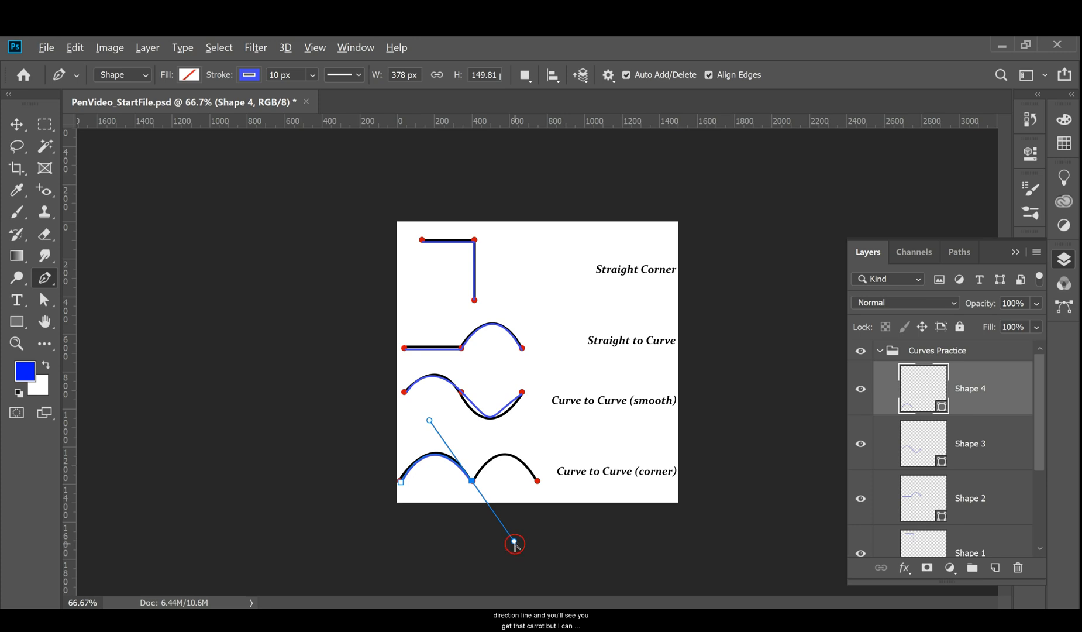
Collapse the middle anchor's outgoing direction line onto the anchor and trace the second arch, ending the path at about 719 px total width
{"action": "left_click_drag", "start_coordinate": [514, 542], "coordinate": [478, 488]}
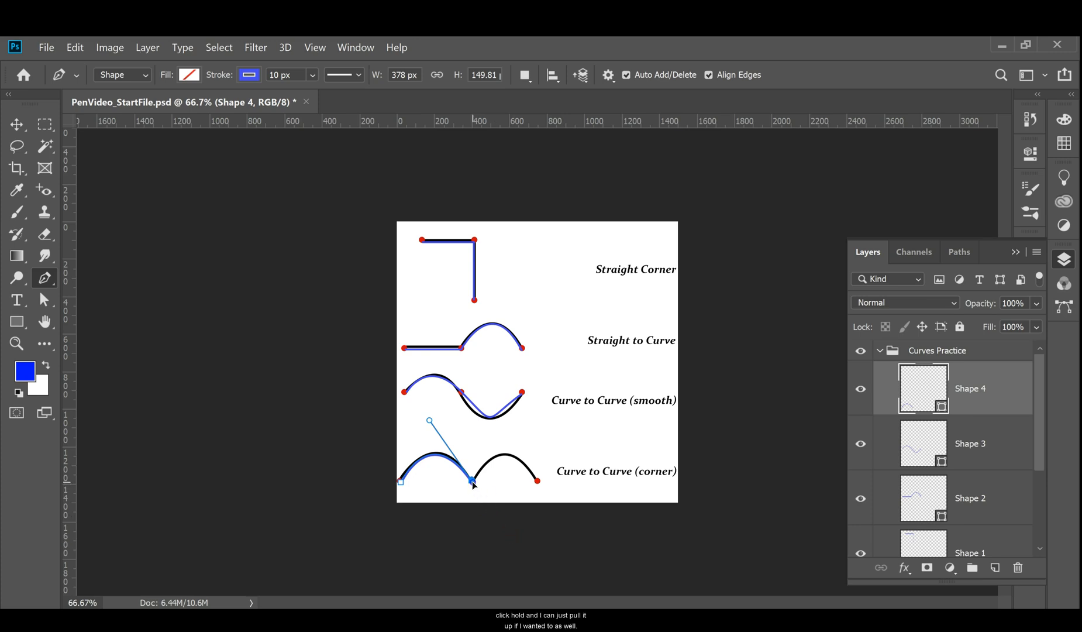
{"action": "left_click_drag", "start_coordinate": [536, 481], "coordinate": [561, 538]}
{"action": "left_click", "coordinate": [650, 436], "text": "ctrl"}
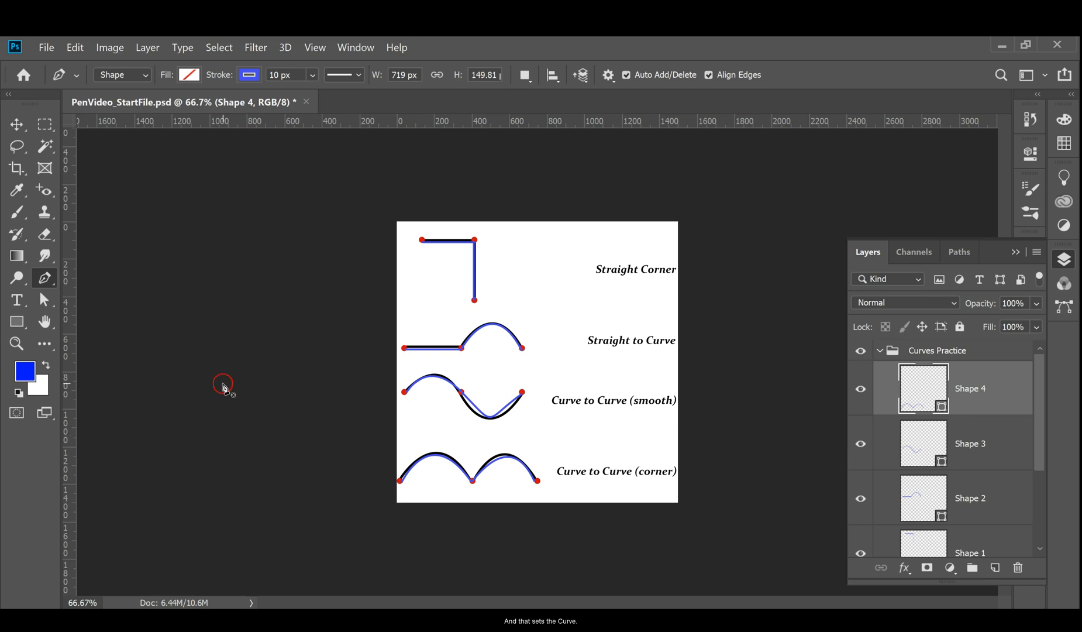
Try to move the Straight Corner and Straight to Curve paths with the Path Selection tool while the Shape 4 layer is active
{"action": "left_click", "coordinate": [45, 305]}
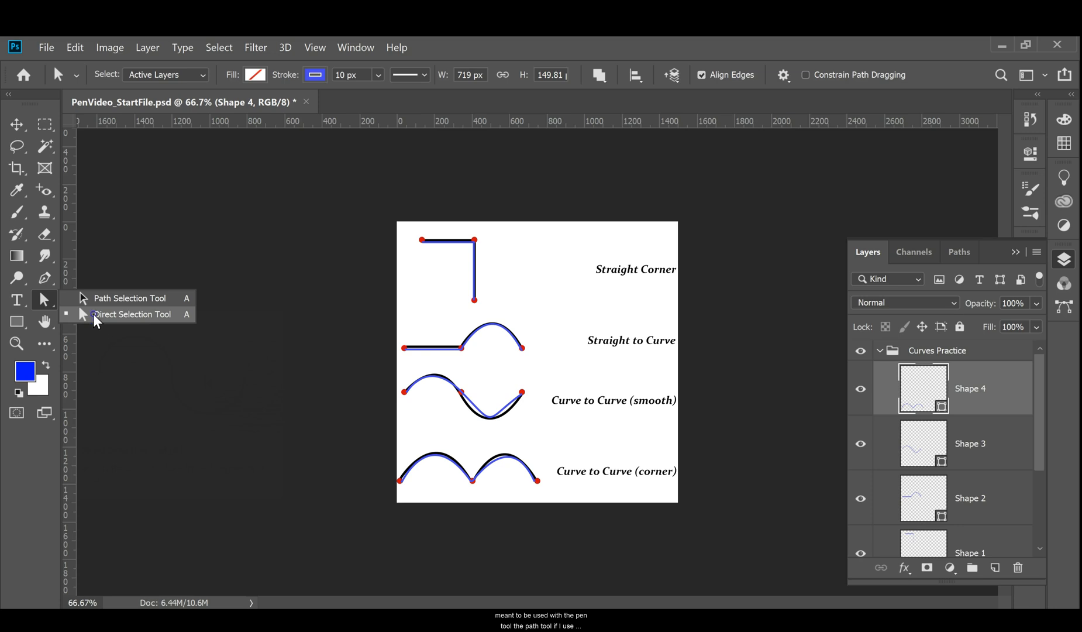
{"action": "left_click", "coordinate": [95, 305]}
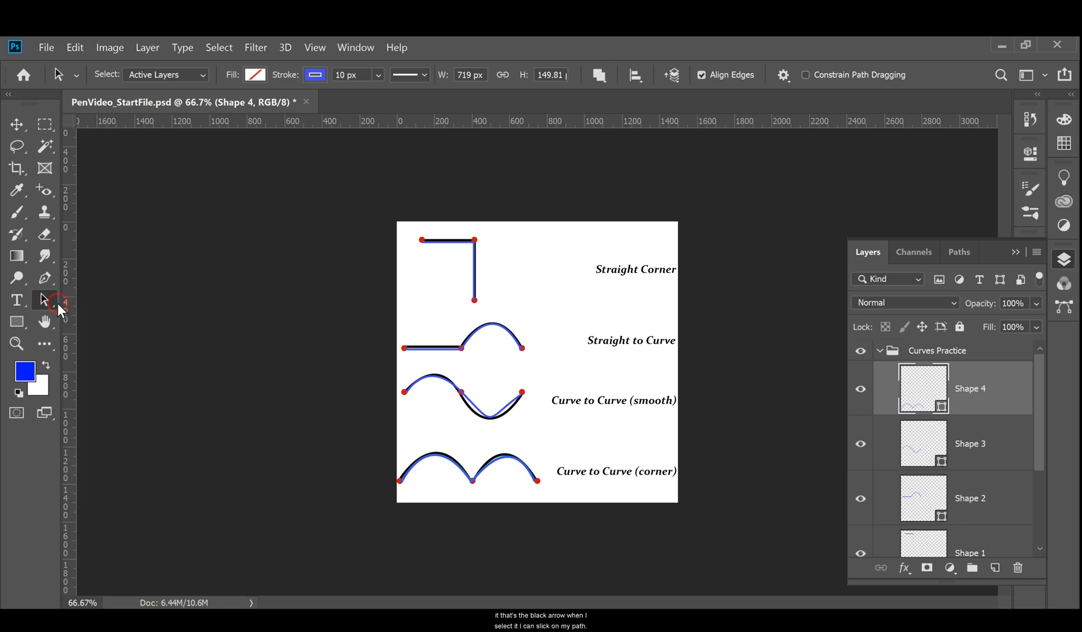
{"action": "left_click", "coordinate": [450, 243]}
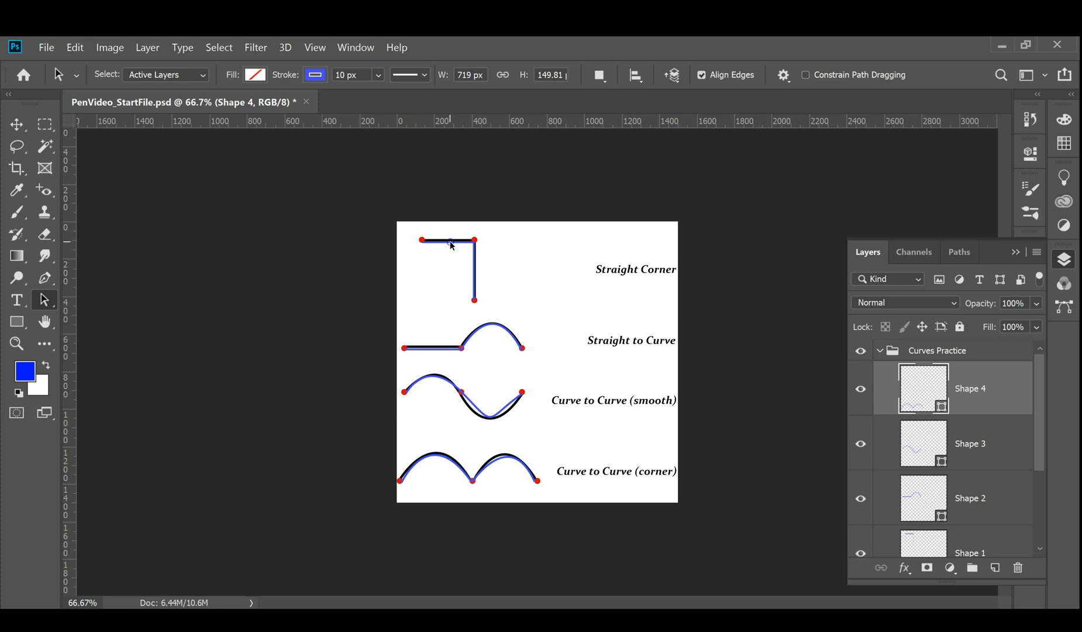
{"action": "left_click_drag", "start_coordinate": [449, 241], "coordinate": [533, 274]}
{"action": "left_click", "coordinate": [466, 242]}
{"action": "left_click", "coordinate": [438, 347]}
{"action": "left_click", "coordinate": [460, 350]}
Move the Shape 1 path to the right of its black corner example, and the Shape 2 path just above its Straight to Curve example
{"action": "left_click", "coordinate": [999, 435]}
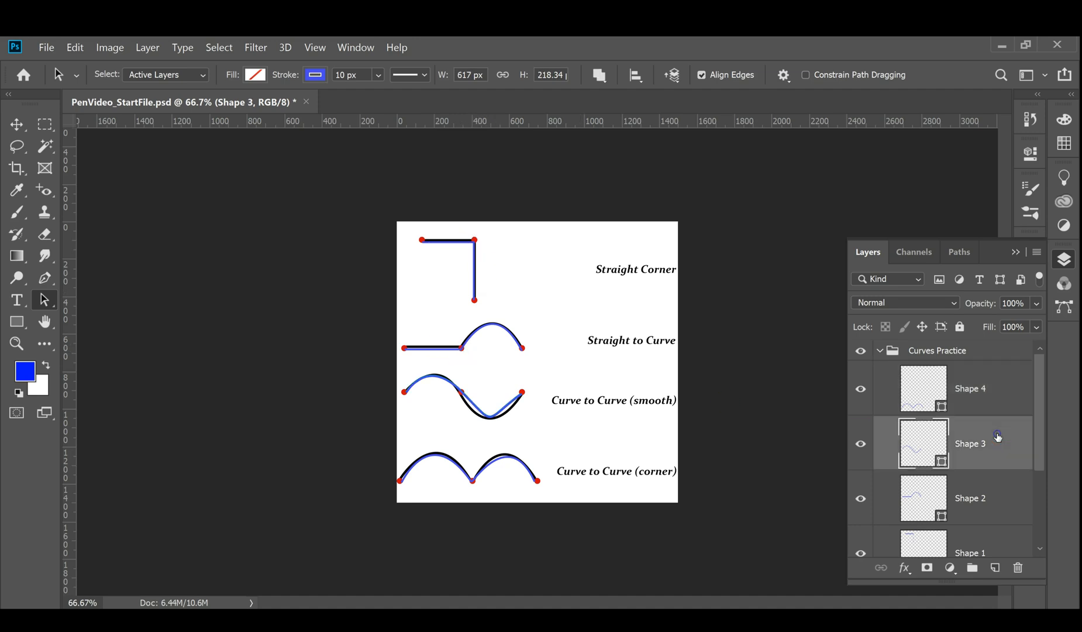
{"action": "left_click", "coordinate": [987, 546]}
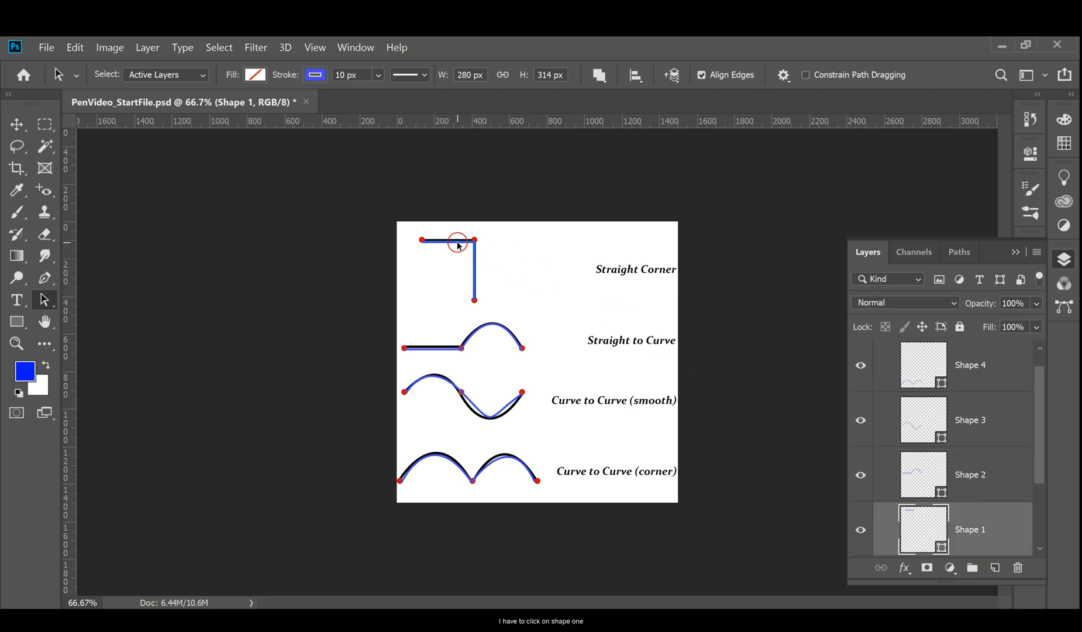
{"action": "left_click_drag", "start_coordinate": [458, 246], "coordinate": [545, 239]}
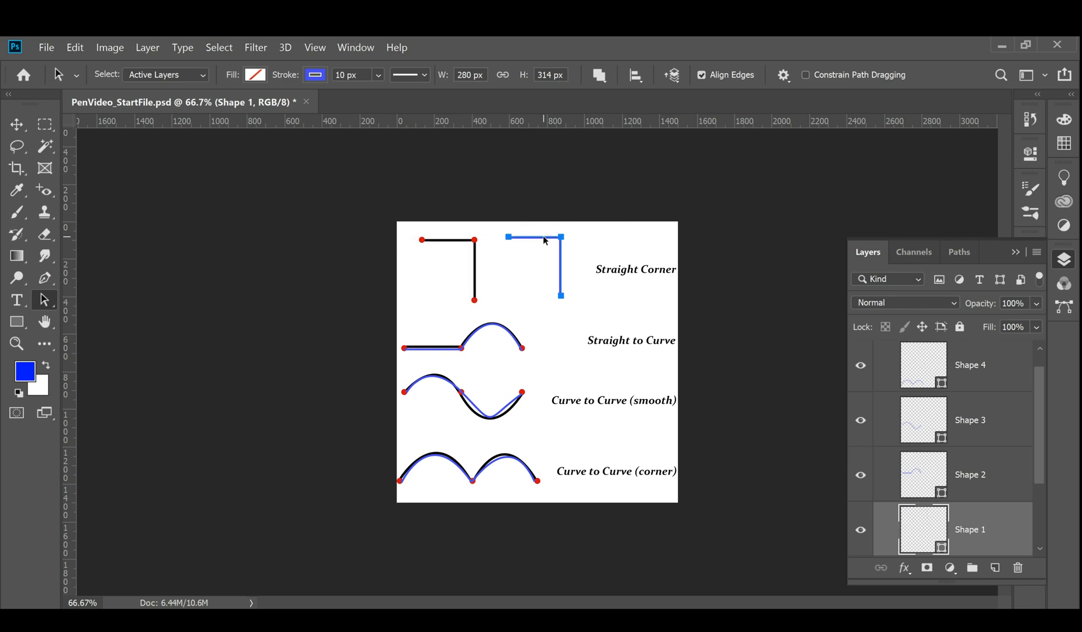
{"action": "left_click", "coordinate": [990, 480]}
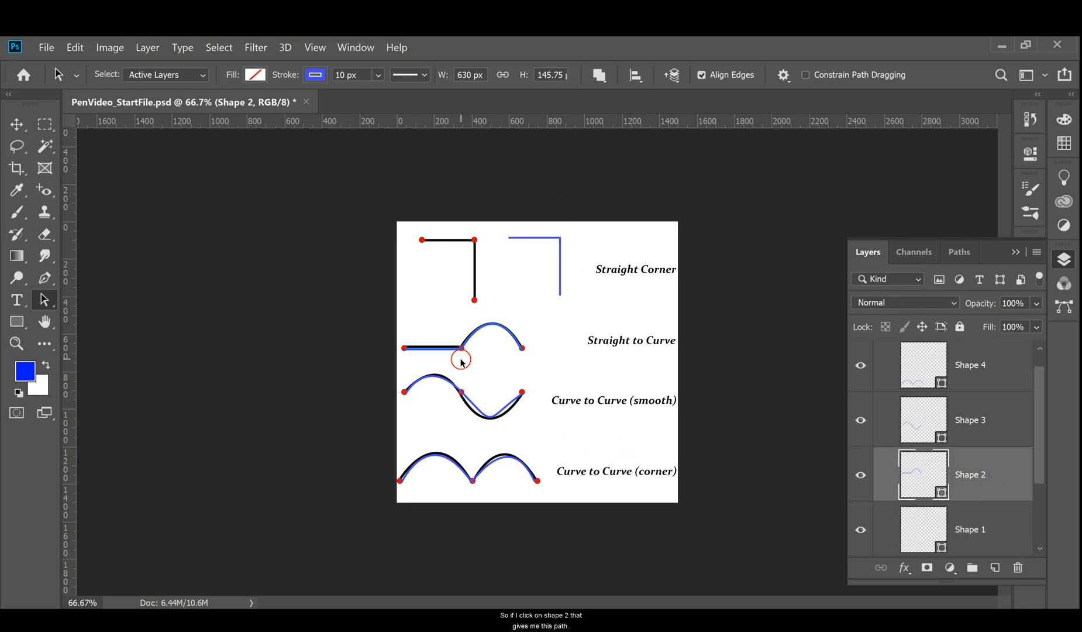
{"action": "left_click_drag", "start_coordinate": [448, 352], "coordinate": [457, 317]}
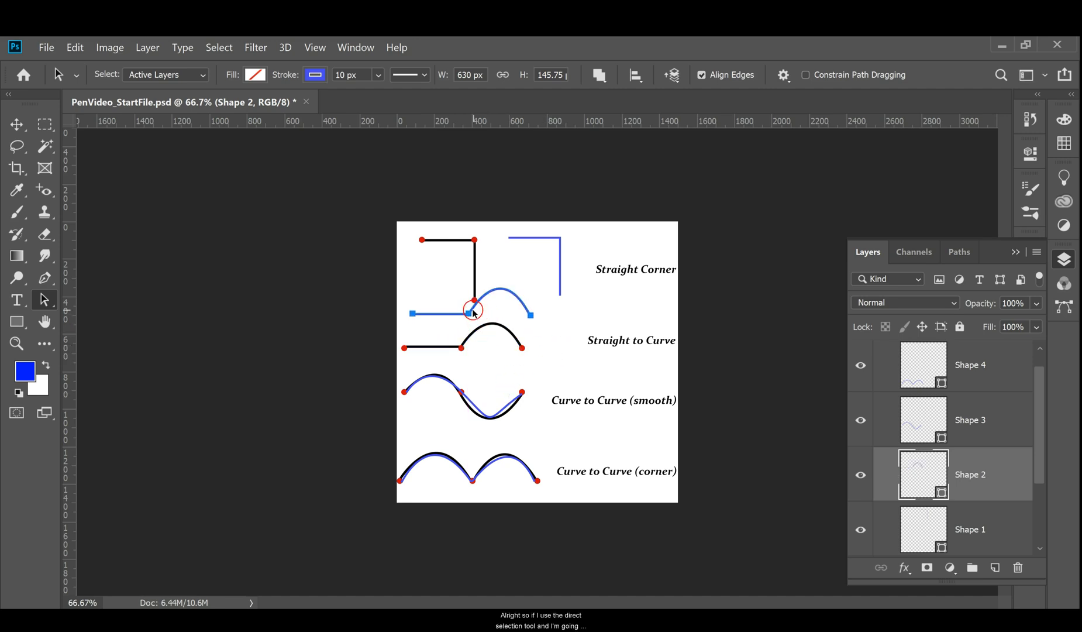
With the Direct Selection tool, reshape the Shape 2 arch by pulling its end anchor's upper direction handle up and right, making the path about 633 × 186 px
{"action": "left_click", "coordinate": [46, 299]}
{"action": "left_click", "coordinate": [96, 309]}
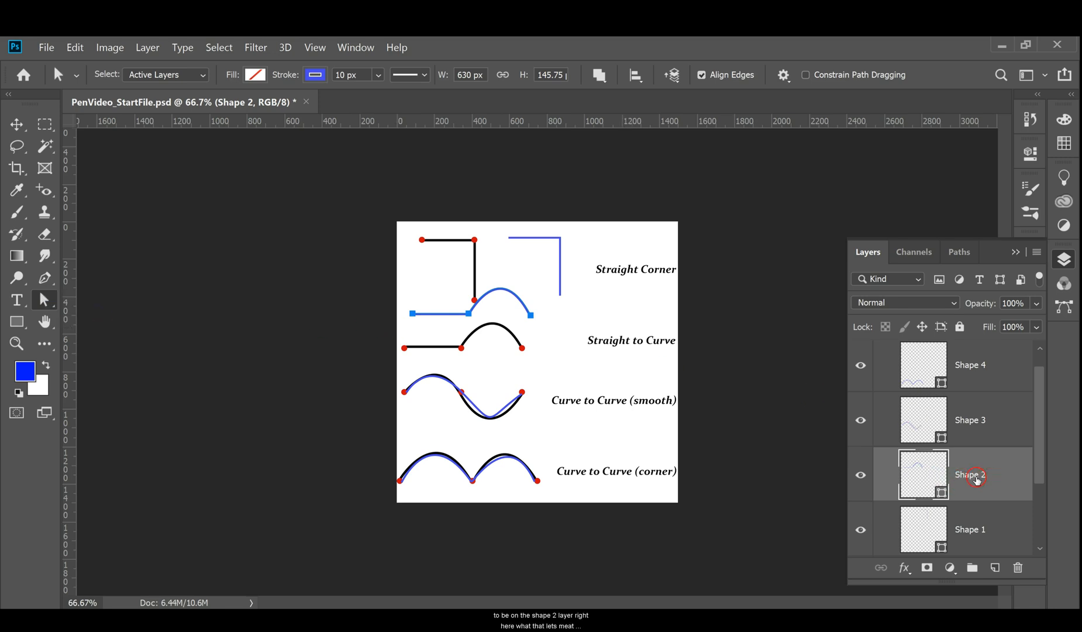
{"action": "left_click", "coordinate": [470, 318]}
{"action": "left_click", "coordinate": [531, 319]}
{"action": "left_click", "coordinate": [469, 316]}
{"action": "mouse_move", "coordinate": [529, 313]}
{"action": "left_mouse_down"}
{"action": "mouse_move", "coordinate": [532, 328]}
{"action": "mouse_move", "coordinate": [591, 369]}
{"action": "mouse_move", "coordinate": [539, 304]}
{"action": "mouse_move", "coordinate": [531, 315]}
{"action": "left_mouse_up"}
{"action": "left_click_drag", "start_coordinate": [501, 256], "coordinate": [522, 238]}
{"action": "left_click", "coordinate": [436, 314]}
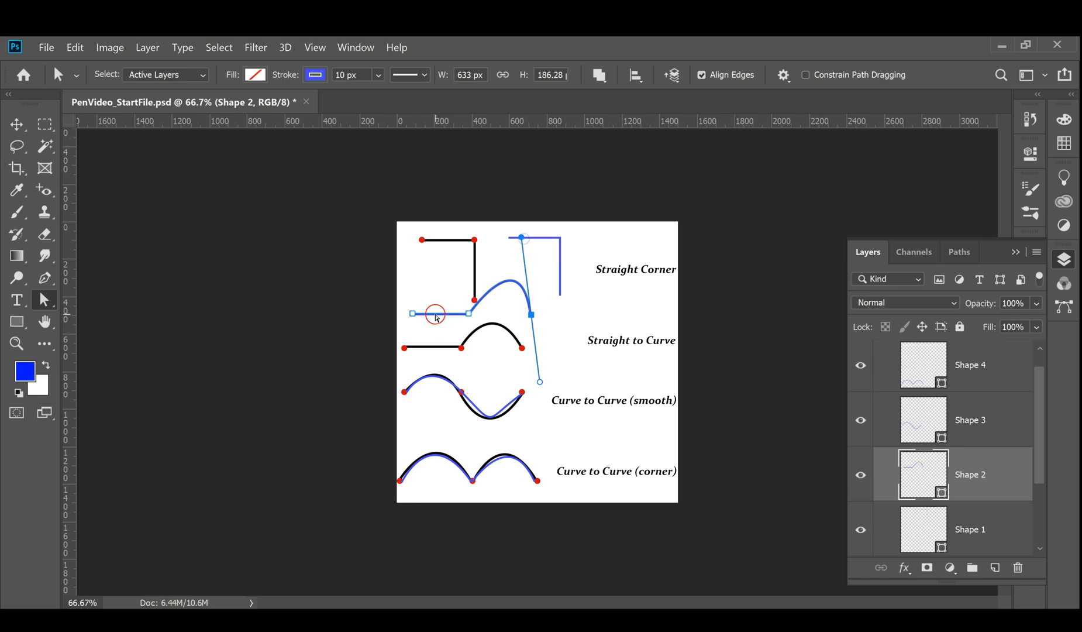
With the Path Selection tool, move the whole Shape 2 path right so its arch sits between the Straight Corner and Straight to Curve labels
{"action": "left_click", "coordinate": [55, 308]}
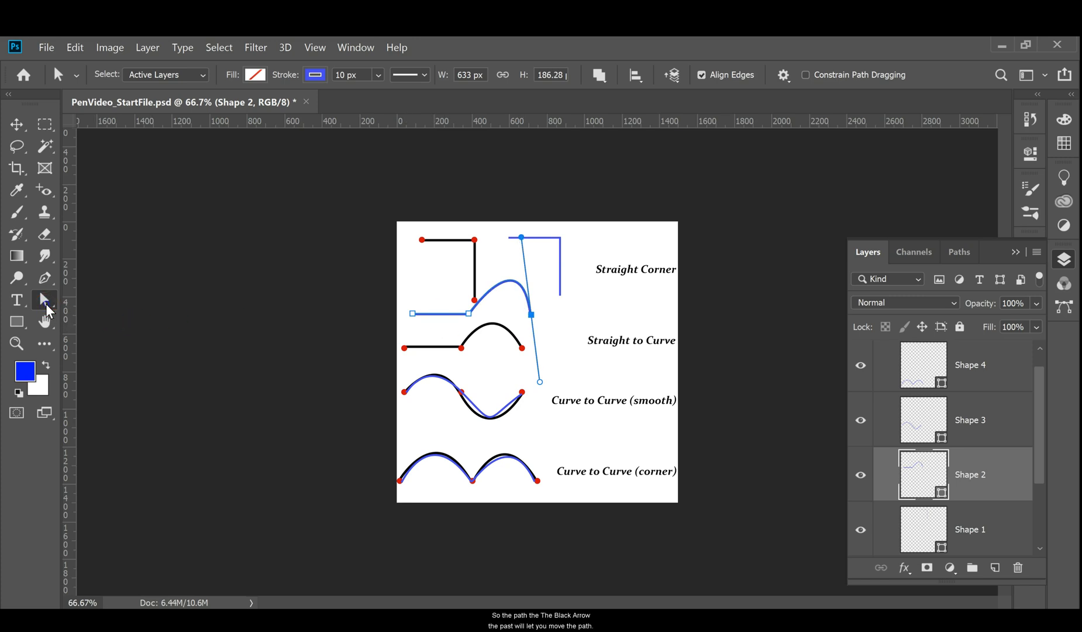
{"action": "right_click", "coordinate": [48, 310]}
{"action": "left_click", "coordinate": [82, 300]}
{"action": "left_click", "coordinate": [413, 315]}
{"action": "left_click_drag", "start_coordinate": [431, 318], "coordinate": [554, 316]}
With the Direct Selection tool, select the Shape 2 path's middle anchor and shift the end anchor's upper direction handle slightly left to reshape the arch
{"action": "right_click", "coordinate": [56, 300]}
{"action": "left_click", "coordinate": [95, 313]}
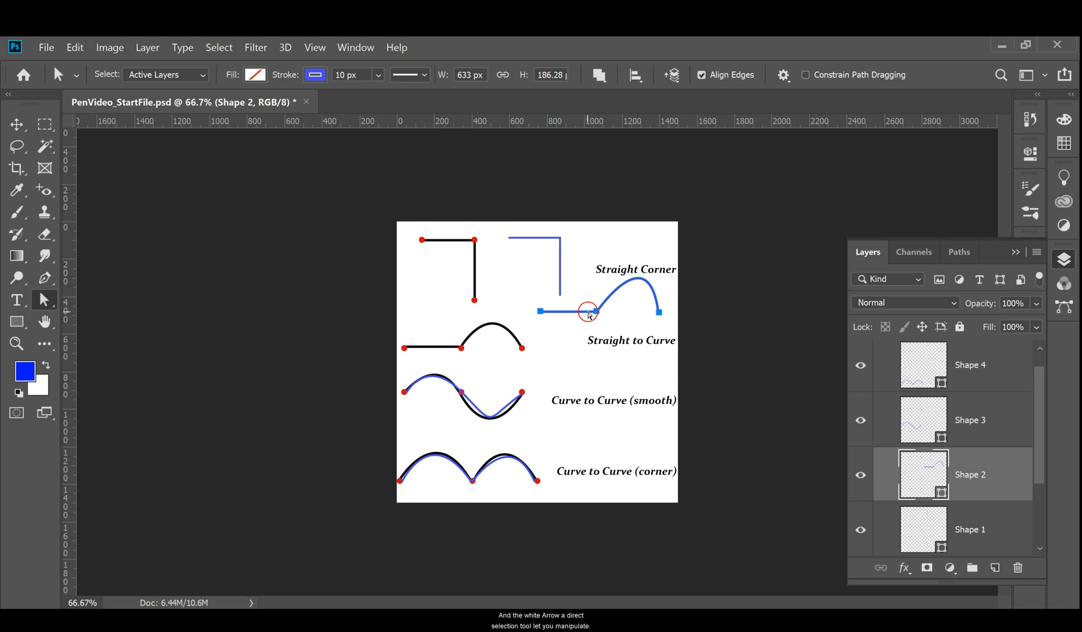
{"action": "left_click", "coordinate": [597, 312]}
{"action": "mouse_move", "coordinate": [646, 233]}
{"action": "left_mouse_down"}
{"action": "mouse_move", "coordinate": [677, 241]}
{"action": "mouse_move", "coordinate": [620, 239]}
{"action": "mouse_move", "coordinate": [640, 238]}
{"action": "left_mouse_up"}
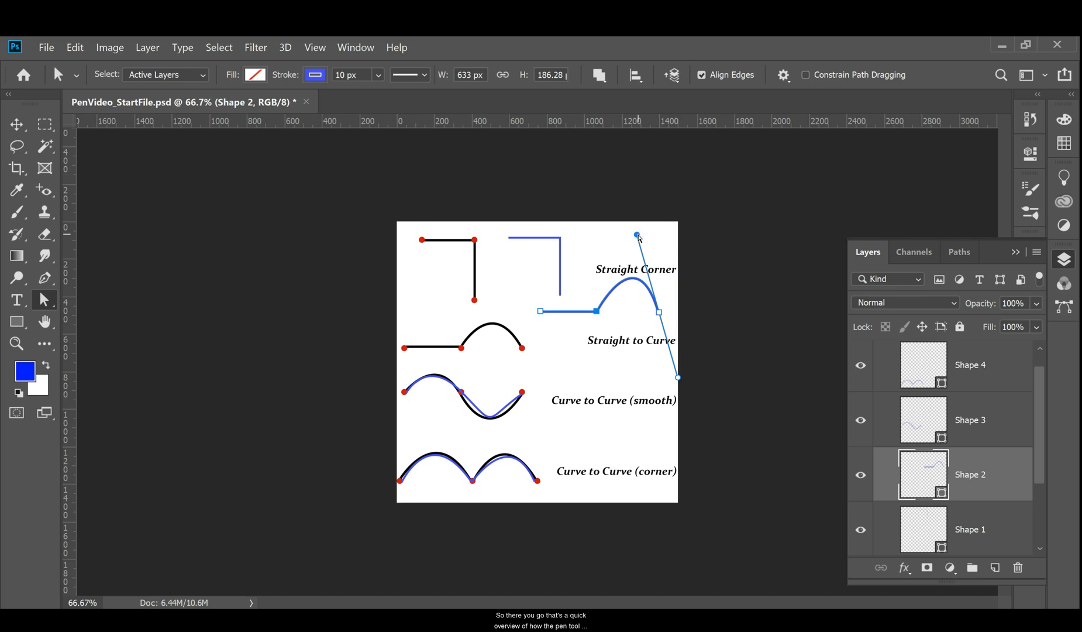